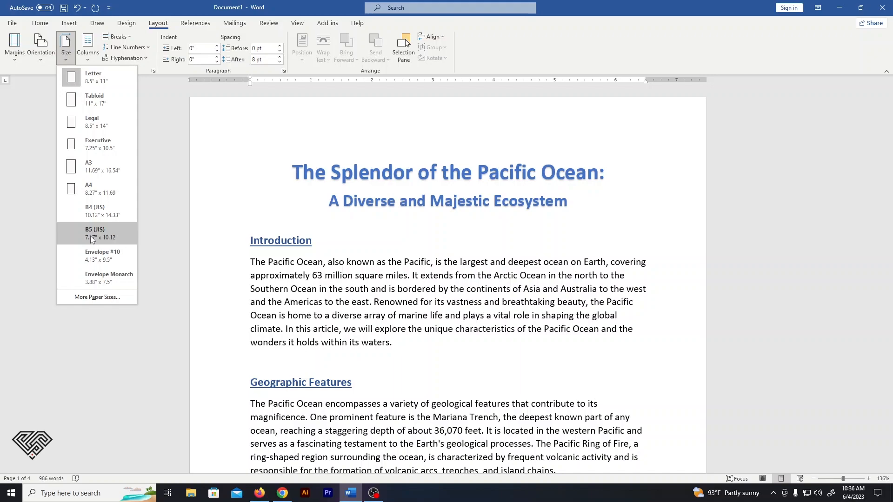
- Examine the custom paper width and height settings, leaving them as they are
{"action": "left_click", "coordinate": [107, 296]}
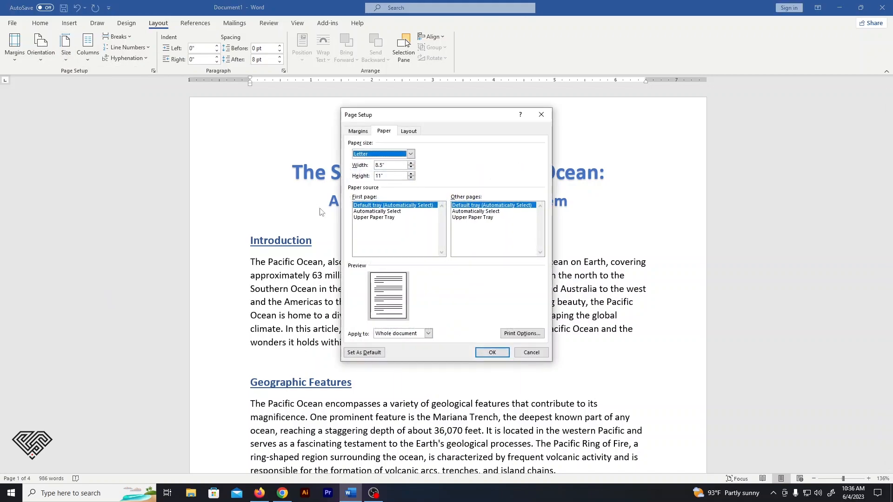
{"action": "key", "text": "Tab"}
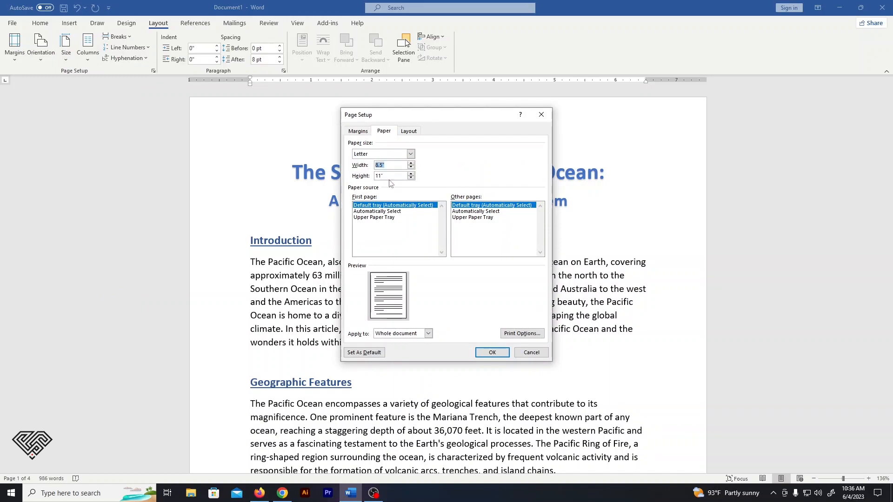
{"action": "key", "text": "Tab"}
{"action": "key", "text": "Escape"}
- Set the document's paper size to Legal (8.5" x 14") and review how the text flows across the pages
{"action": "left_click", "coordinate": [65, 47]}
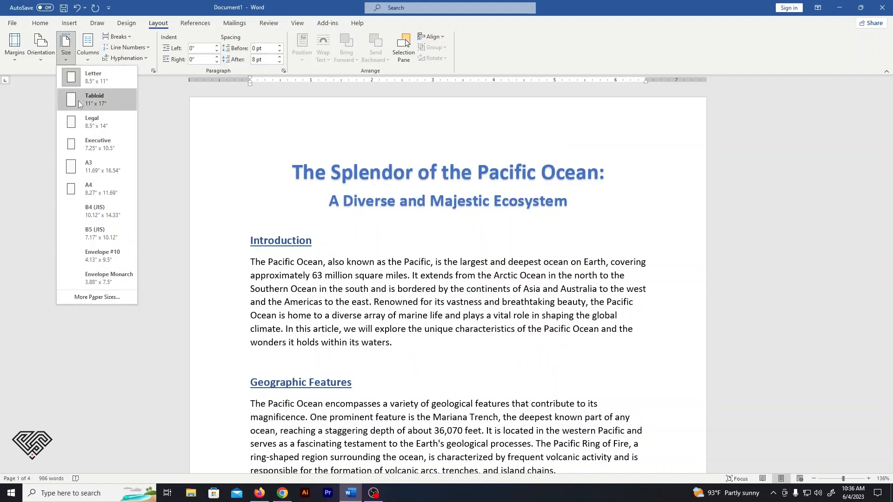
{"action": "left_click", "coordinate": [107, 124]}
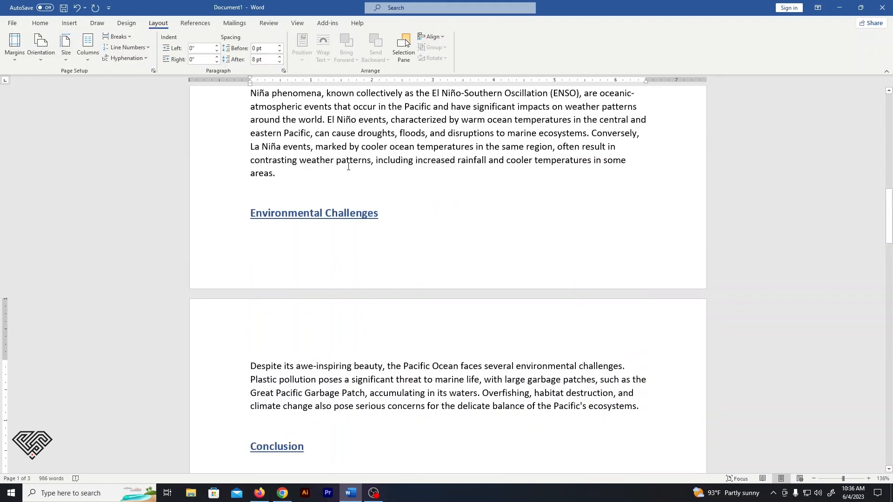
{"action": "scroll", "coordinate": [511, 119], "scroll_direction": "up", "scroll_amount": 3}
{"action": "scroll", "coordinate": [511, 119], "scroll_direction": "up", "scroll_amount": 9}
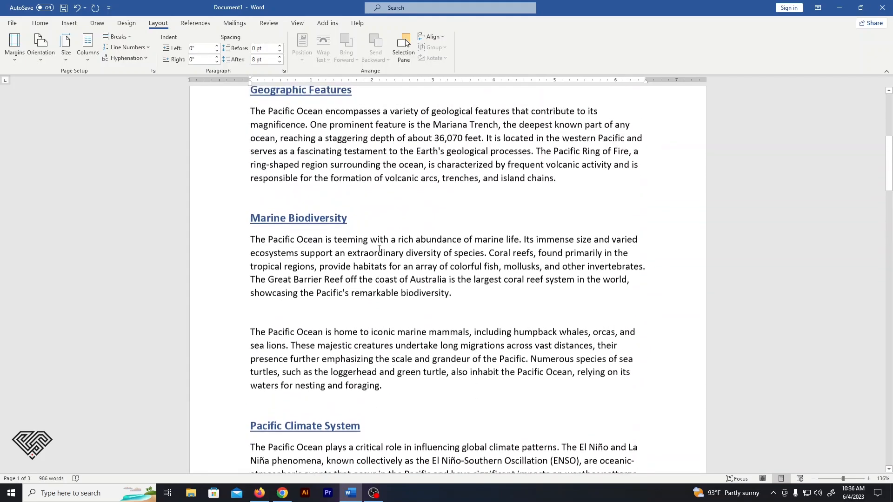
{"action": "scroll", "coordinate": [446, 253], "scroll_direction": "down", "scroll_amount": 7}
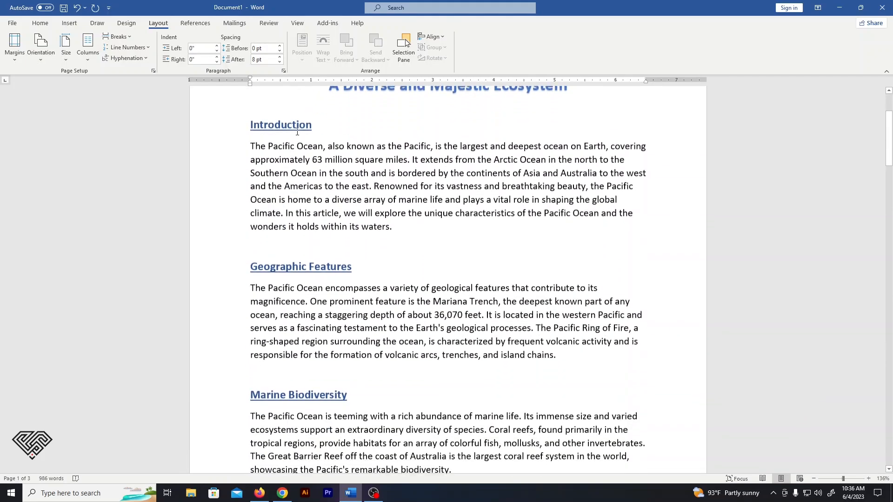
{"action": "scroll", "coordinate": [446, 253], "scroll_direction": "up", "scroll_amount": 2}
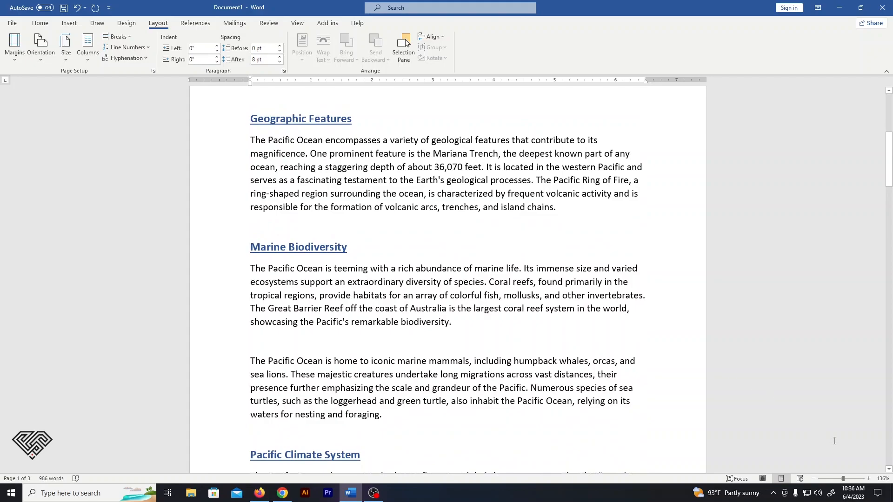
{"action": "left_click", "coordinate": [835, 479]}
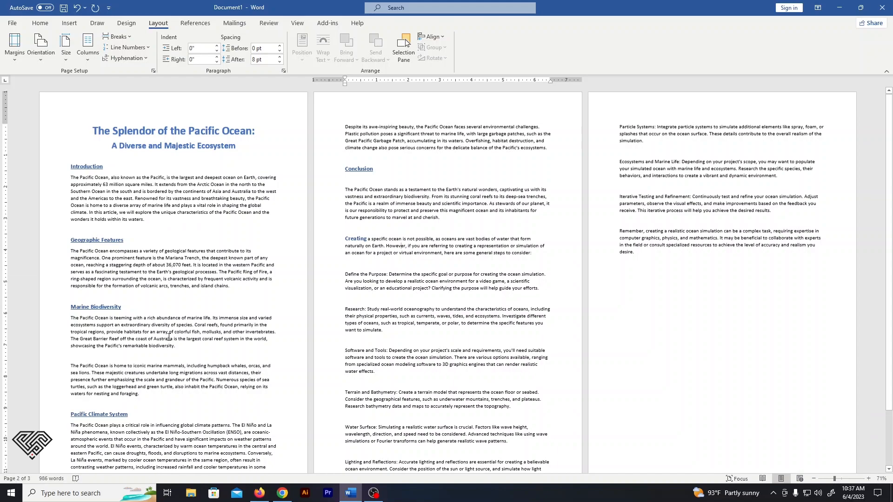
- Set the document's paper size to A4 (8.27" x 11.69")
{"action": "left_click", "coordinate": [66, 49]}
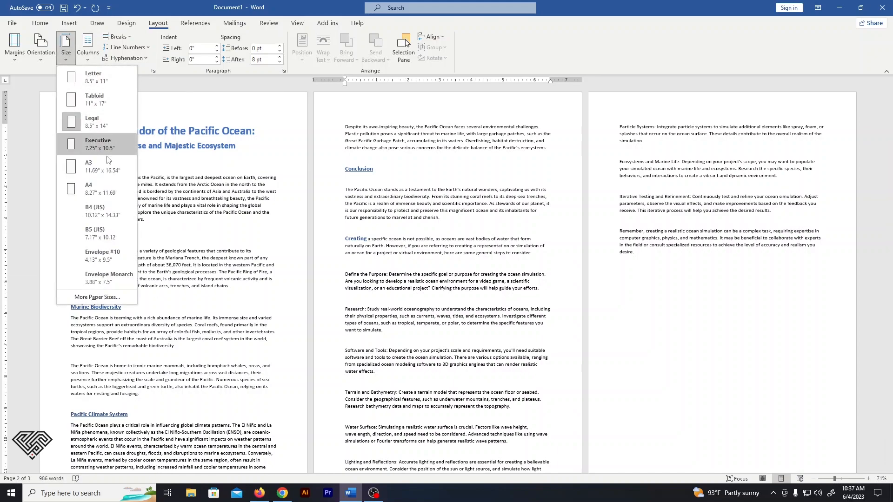
{"action": "left_click", "coordinate": [94, 188]}
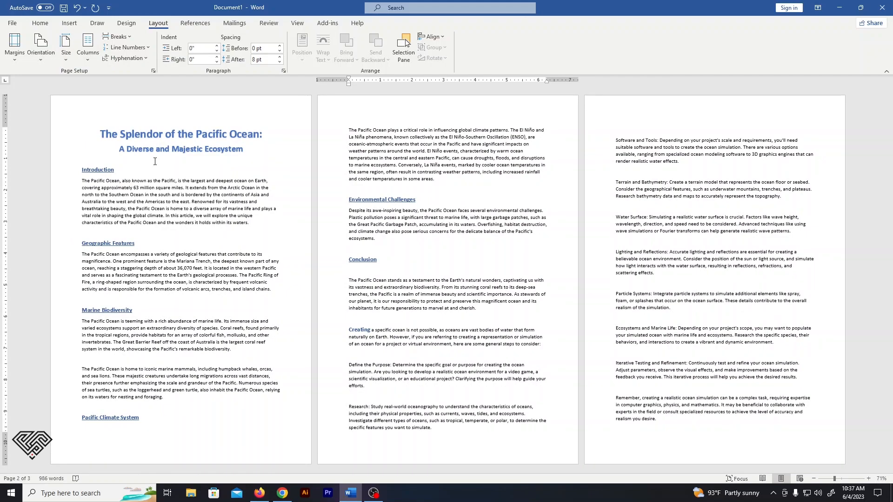
{"action": "triple_click", "coordinate": [155, 136]}
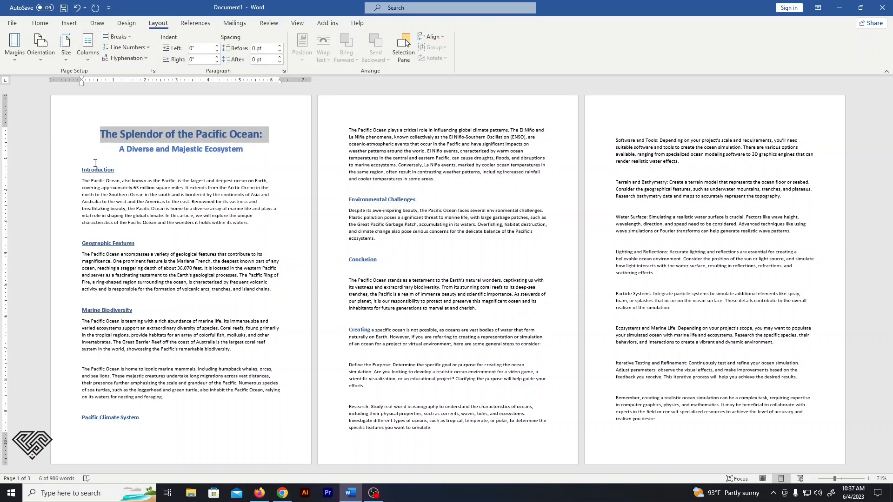
{"action": "left_click", "coordinate": [142, 174]}
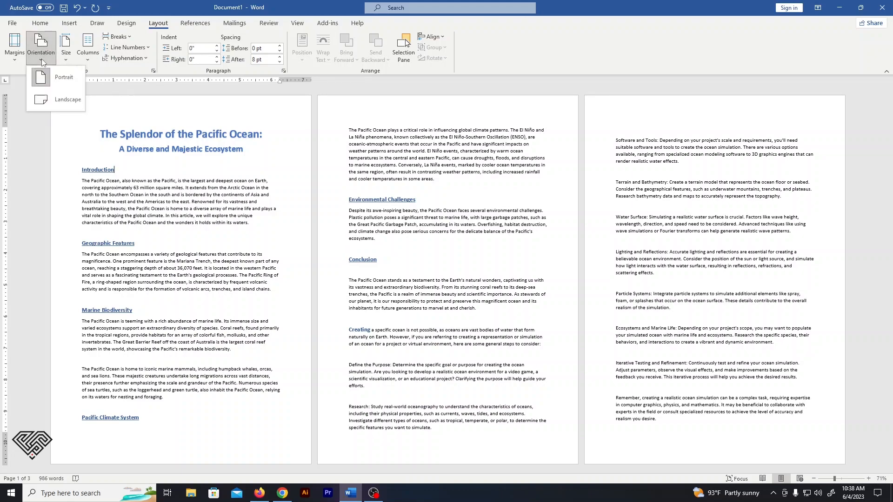
- Switch the page orientation to Landscape and return it to Portrait
{"action": "left_click", "coordinate": [41, 59]}
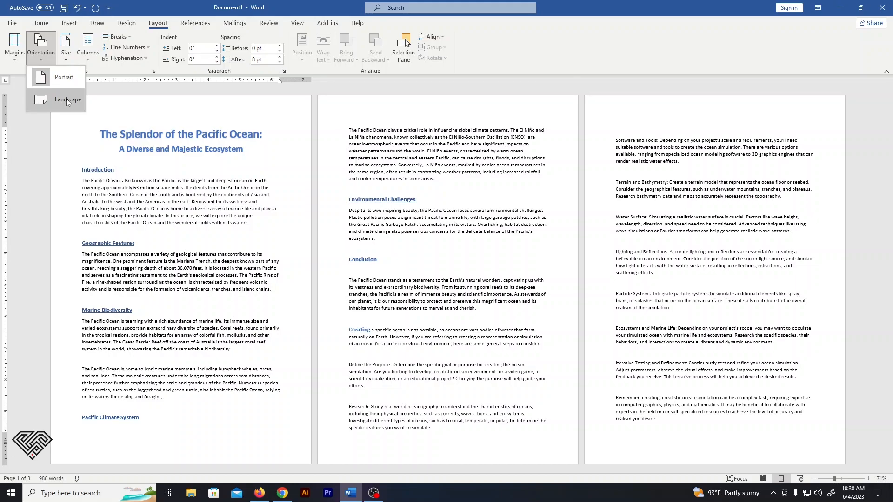
{"action": "left_click", "coordinate": [69, 100]}
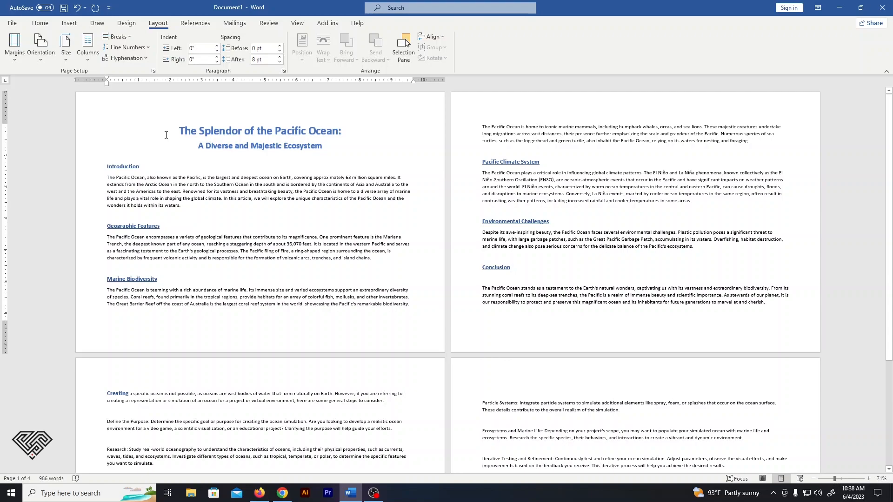
{"action": "left_click", "coordinate": [34, 57]}
{"action": "left_click", "coordinate": [57, 78]}
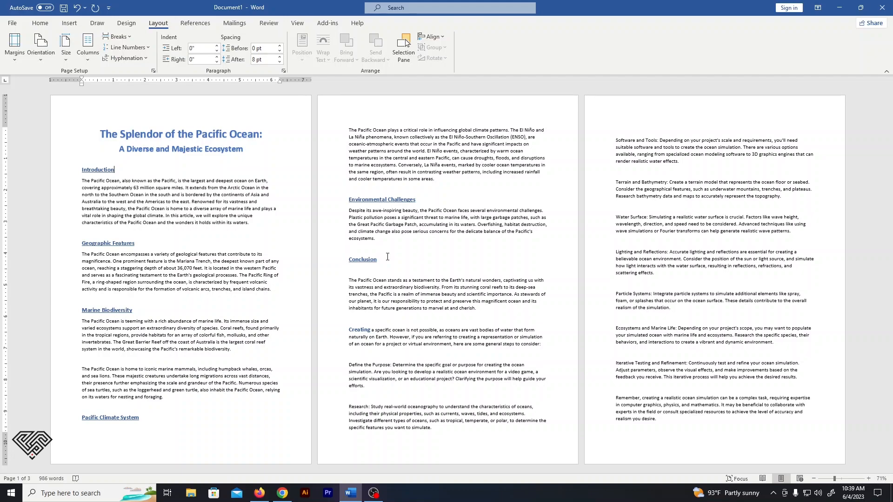
{"action": "scroll", "coordinate": [387, 256], "scroll_direction": "up", "scroll_amount": 7}
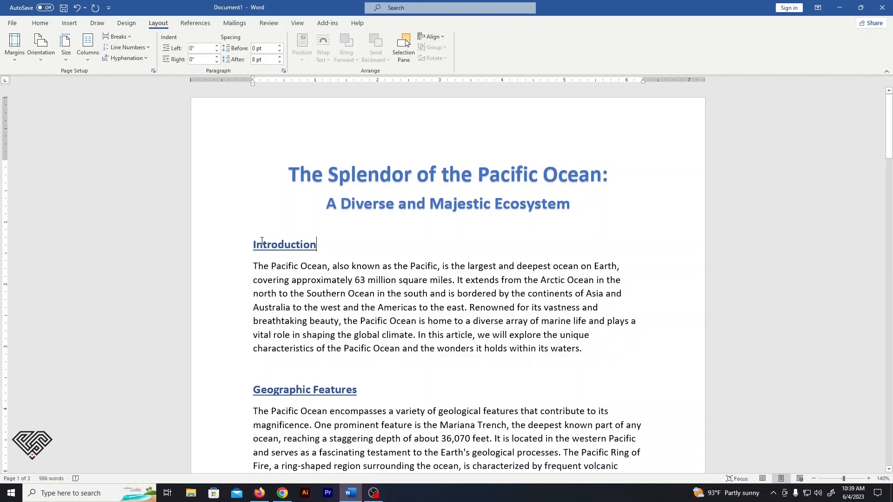
{"action": "left_click_drag", "start_coordinate": [251, 246], "coordinate": [586, 350]}
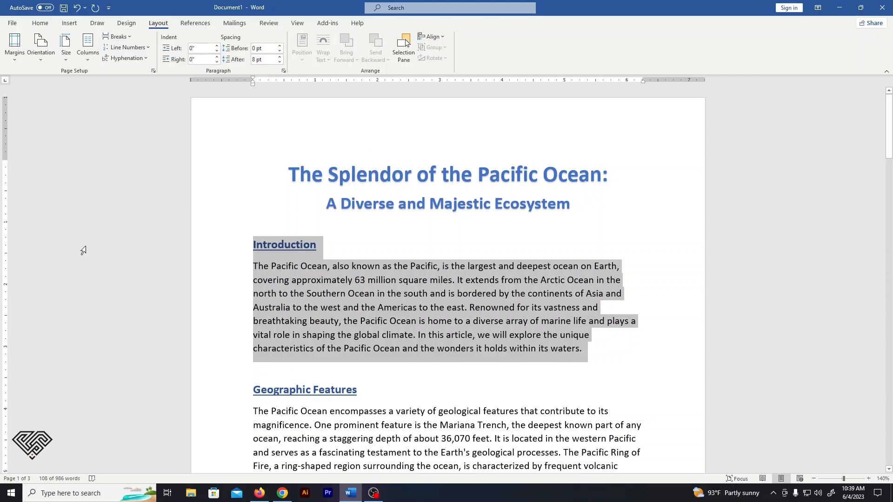
{"action": "scroll", "coordinate": [88, 255], "scroll_direction": "down", "scroll_amount": 8}
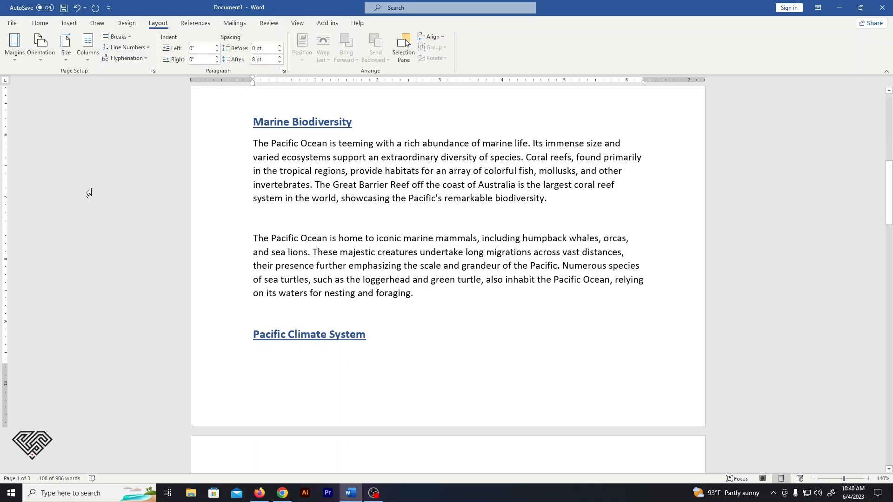
{"action": "scroll", "coordinate": [88, 191], "scroll_direction": "up", "scroll_amount": 6}
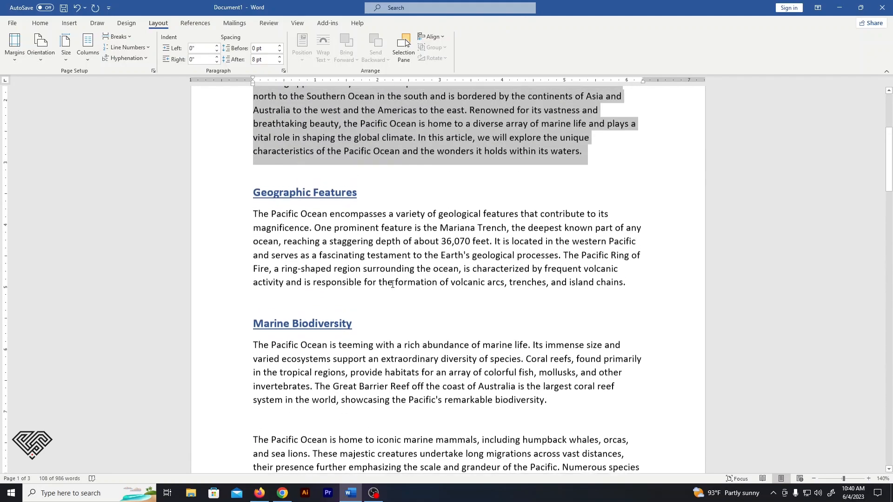
{"action": "scroll", "coordinate": [403, 272], "scroll_direction": "up", "scroll_amount": 2}
{"action": "left_click", "coordinate": [414, 227]}
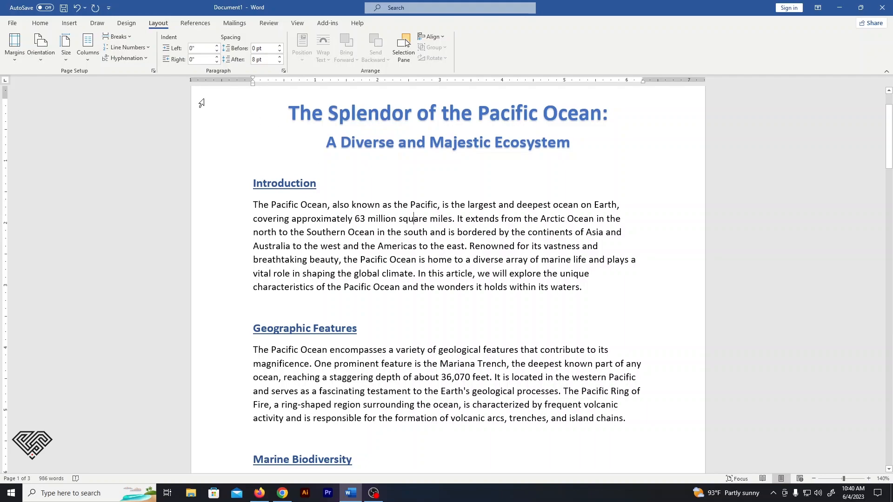
- Apply custom margins to the whole document, with a 4-inch top margin and a 0.5-inch bottom margin, and review the pages
{"action": "left_click", "coordinate": [16, 60]}
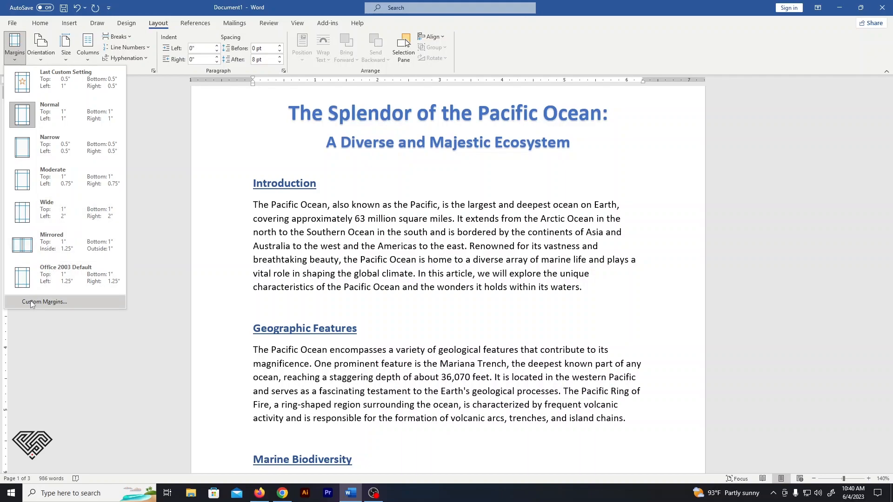
{"action": "left_click", "coordinate": [45, 305]}
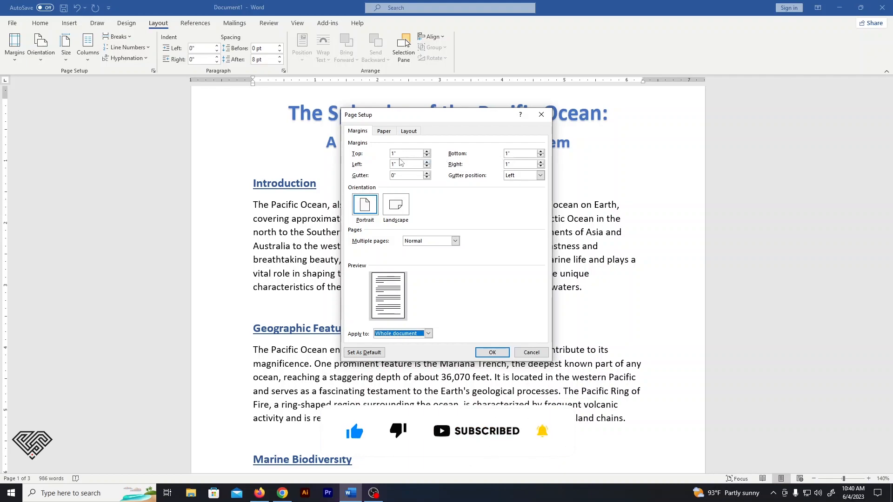
{"action": "left_click_drag", "start_coordinate": [395, 153], "coordinate": [390, 155]}
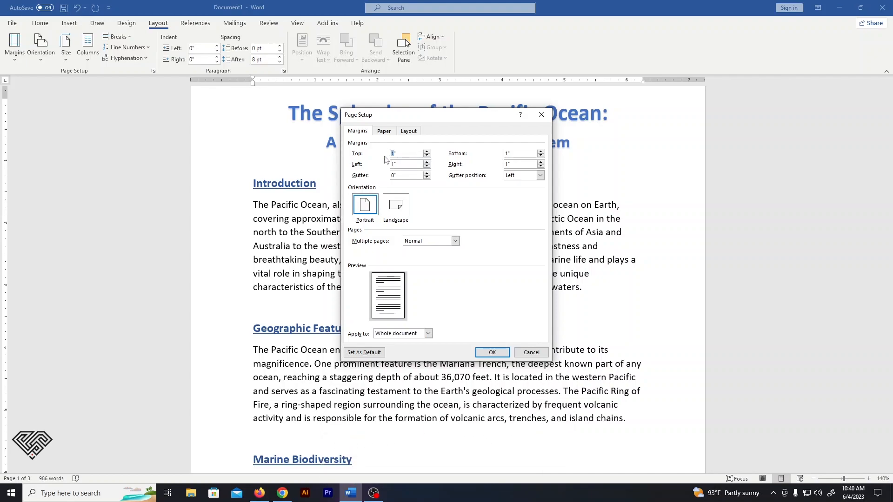
{"action": "type", "text": "4"}
{"action": "left_click", "coordinate": [507, 154]}
{"action": "double_click", "coordinate": [507, 154]}
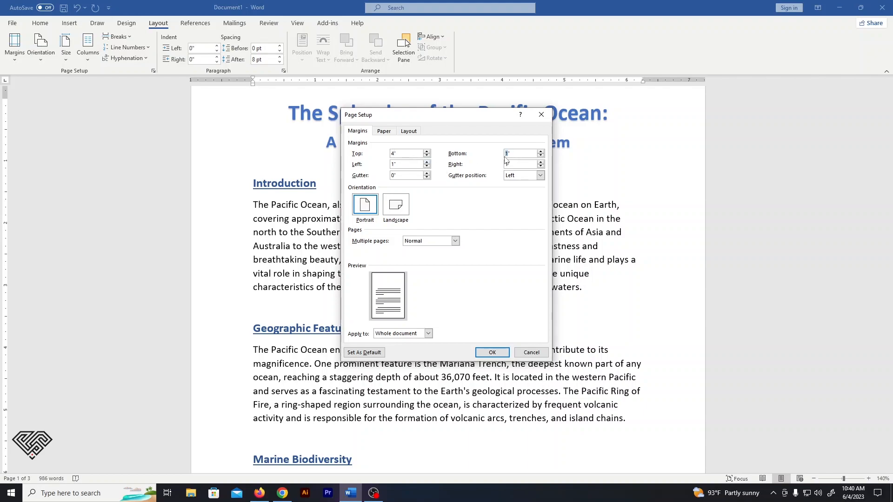
{"action": "type", "text": ".5"}
{"action": "left_click", "coordinate": [492, 354]}
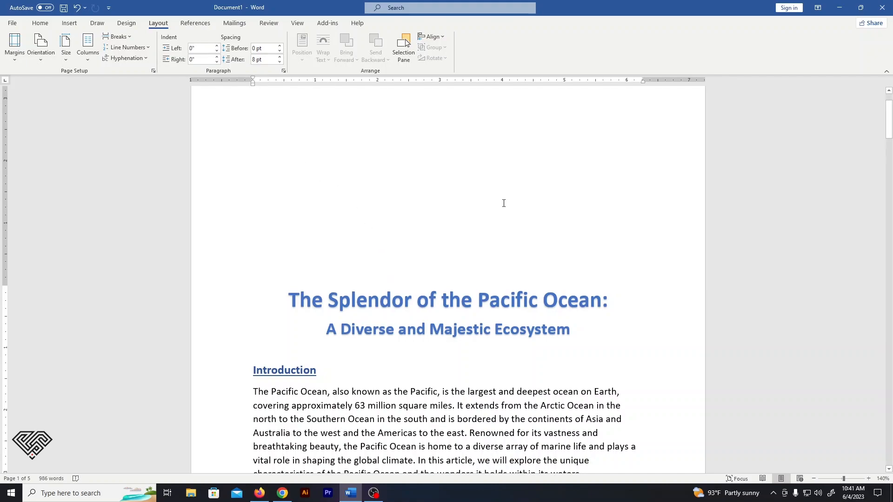
{"action": "scroll", "coordinate": [351, 201], "scroll_direction": "down", "scroll_amount": 10}
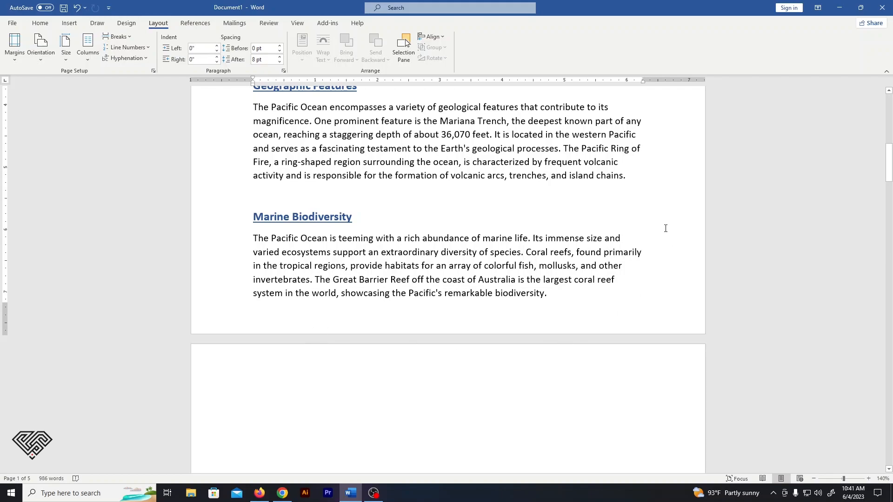
{"action": "scroll", "coordinate": [237, 201], "scroll_direction": "down", "scroll_amount": 8}
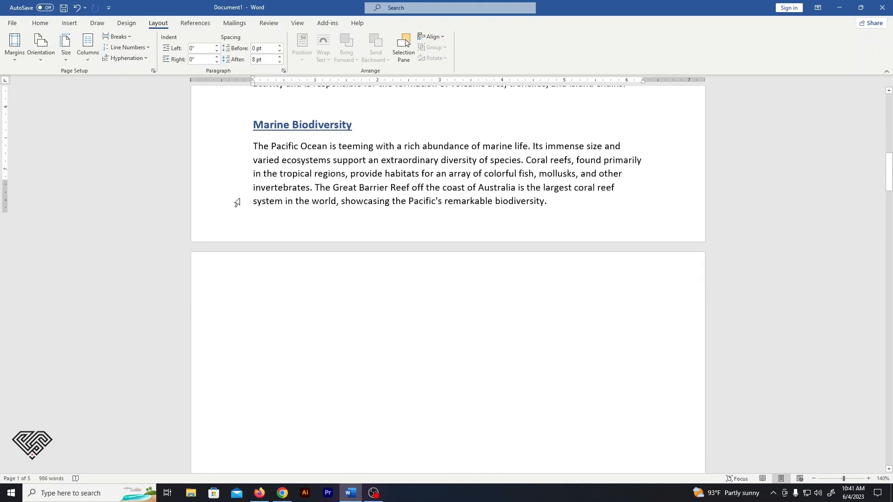
{"action": "scroll", "coordinate": [484, 175], "scroll_direction": "down", "scroll_amount": 10}
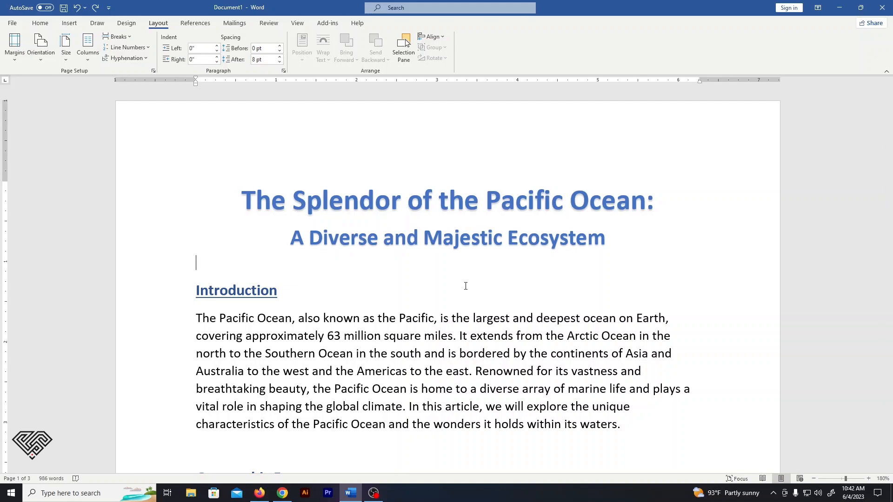
- Lay out the document text in two columns and view the pages side by side
{"action": "left_click", "coordinate": [90, 63]}
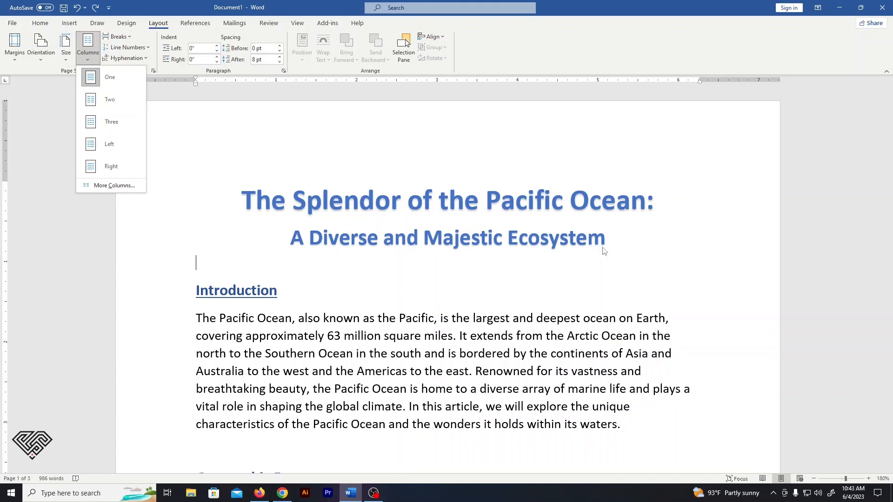
{"action": "left_click", "coordinate": [102, 103]}
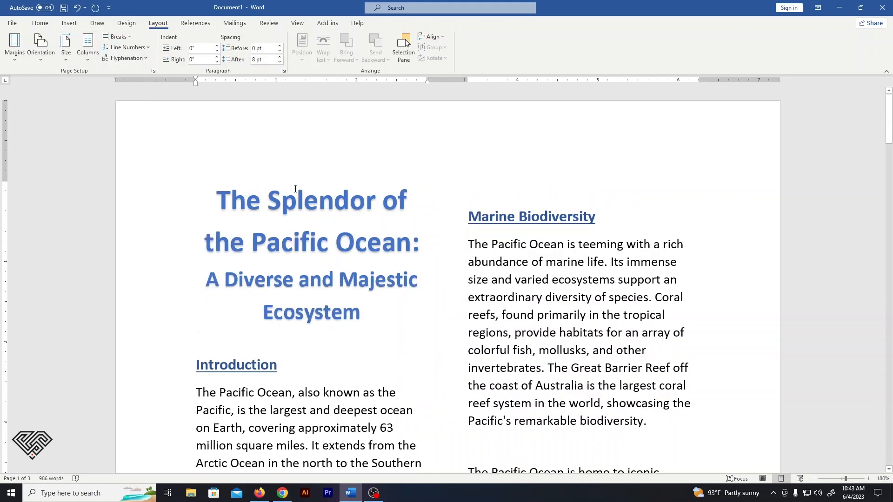
{"action": "scroll", "coordinate": [348, 235], "scroll_direction": "down", "scroll_amount": 5}
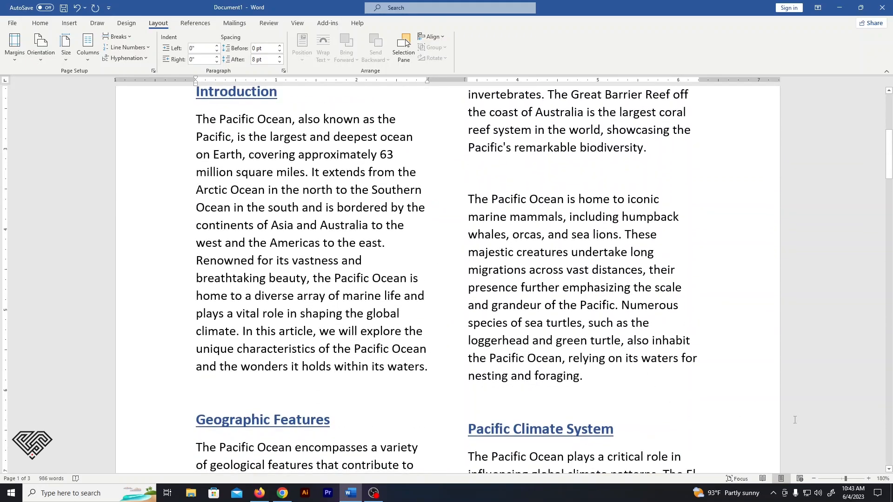
{"action": "left_click", "coordinate": [834, 478]}
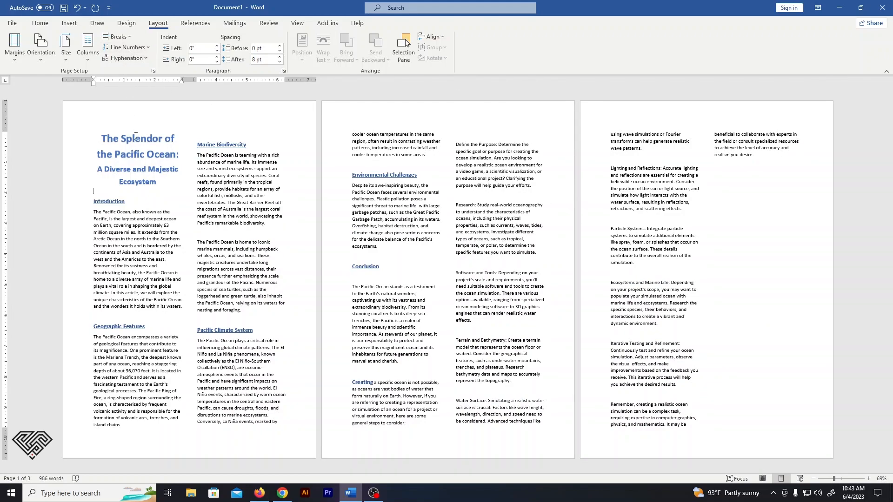
- Justify all the text in the document, including the title and headings
{"action": "key", "text": "ctrl+a"}
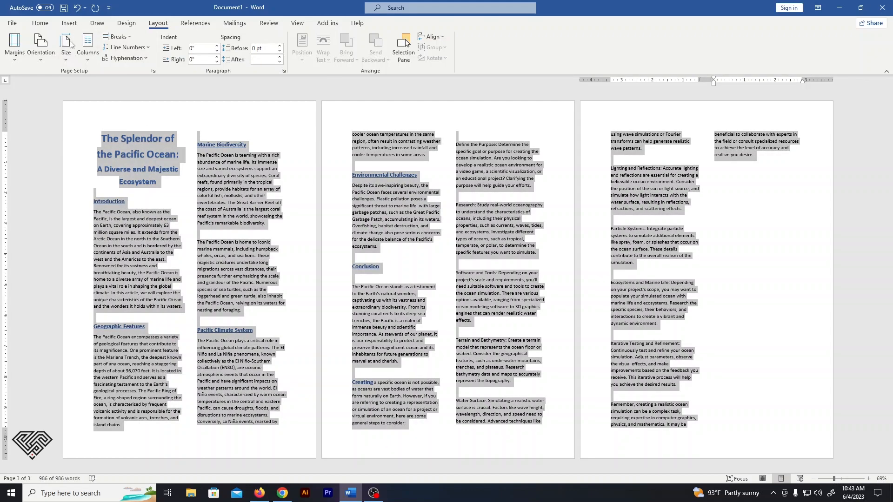
{"action": "left_click", "coordinate": [42, 22]}
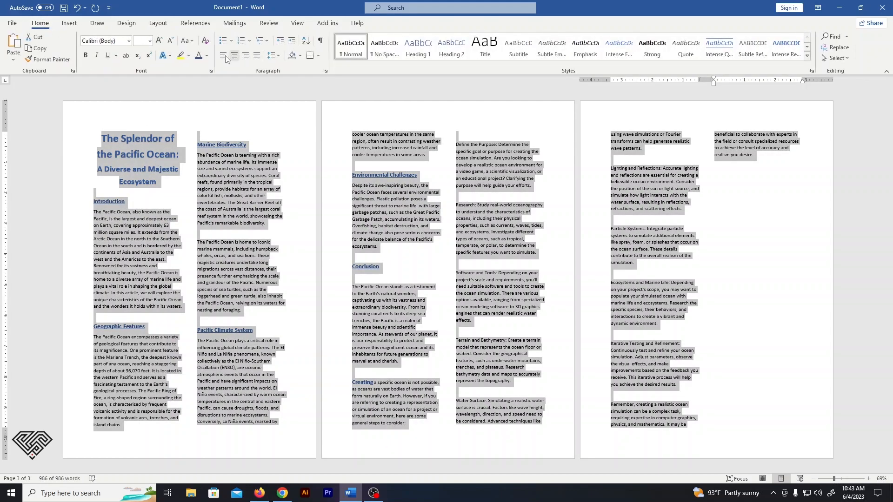
{"action": "left_click", "coordinate": [256, 55]}
{"action": "left_click", "coordinate": [242, 175]}
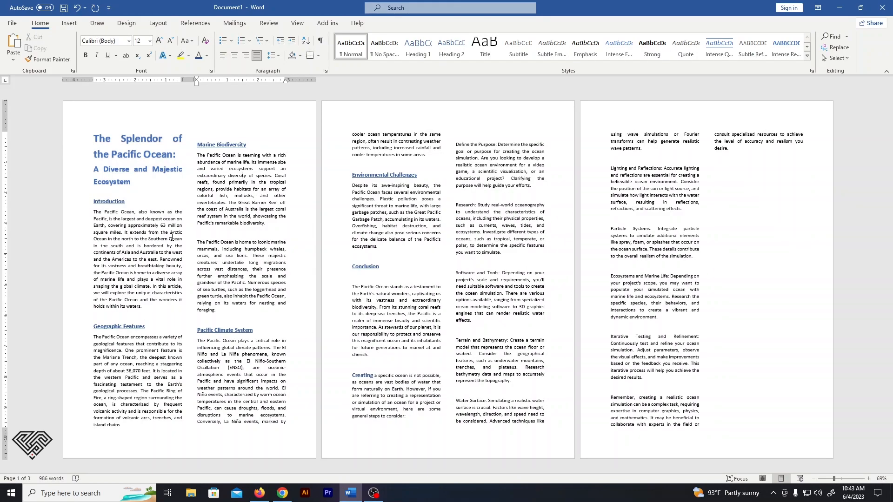
- Lay out the entire document text in three columns
{"action": "key", "text": "ctrl+a"}
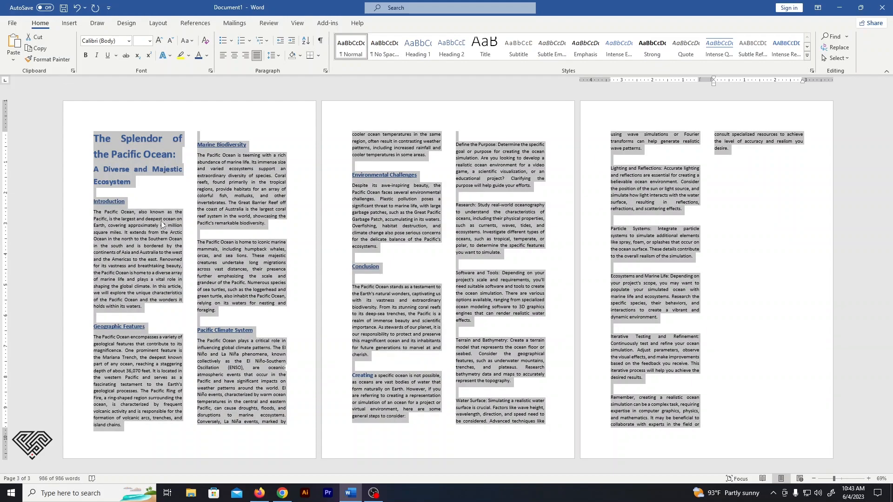
{"action": "left_click", "coordinate": [158, 23]}
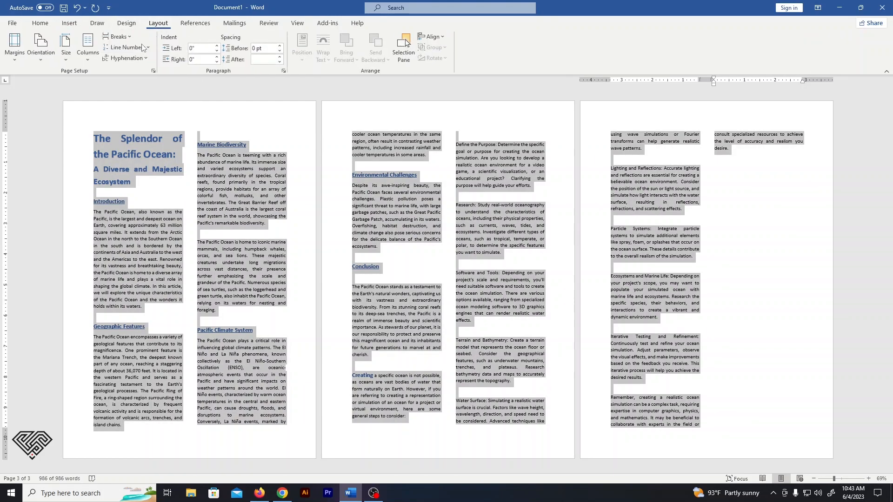
{"action": "left_click", "coordinate": [91, 57]}
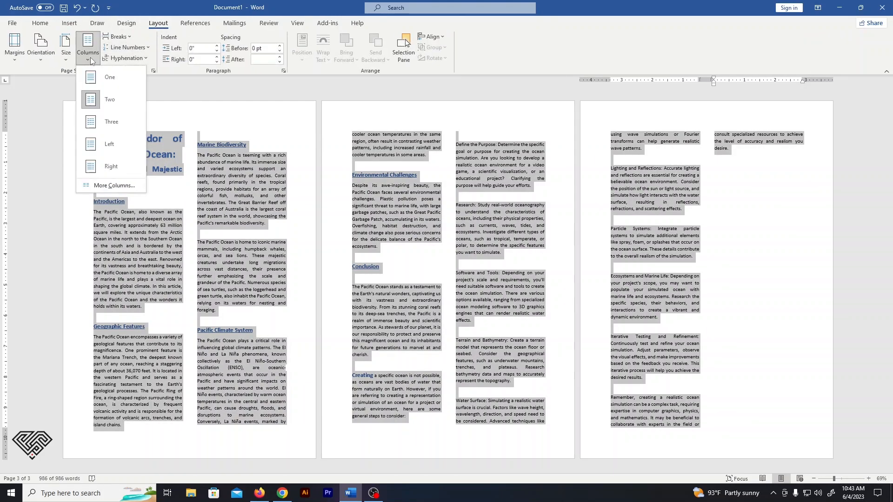
{"action": "left_click", "coordinate": [112, 122]}
{"action": "left_click", "coordinate": [223, 227]}
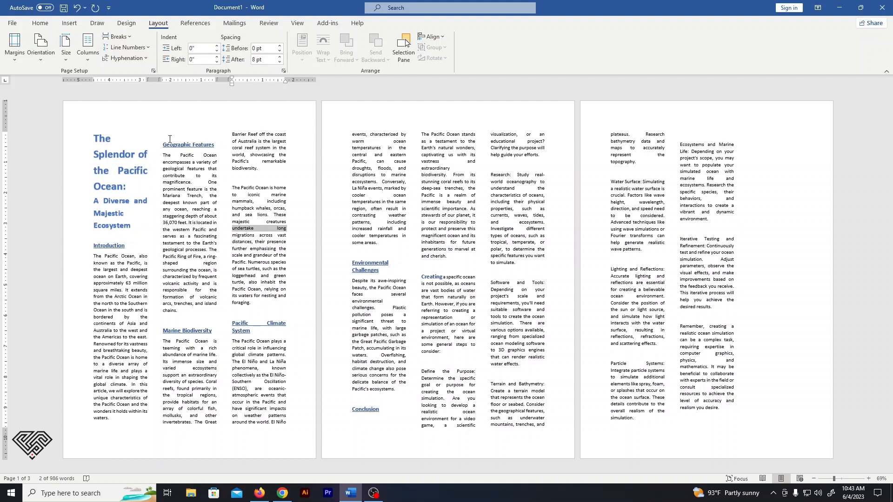
{"action": "left_click", "coordinate": [268, 379]}
- Reduce the spacing between the three equal-width columns to 0.2" for the whole document
{"action": "left_click", "coordinate": [88, 51]}
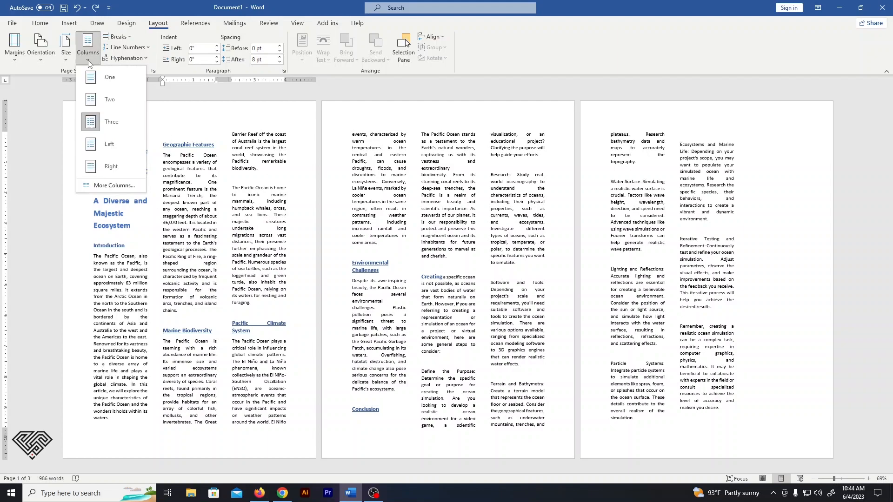
{"action": "left_click", "coordinate": [126, 186]}
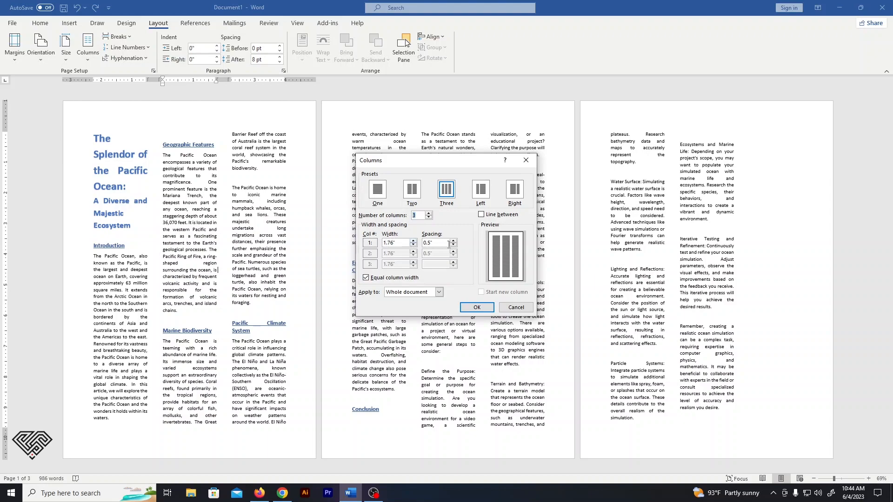
{"action": "left_click", "coordinate": [453, 245]}
{"action": "left_click", "coordinate": [453, 245]}
{"action": "left_click", "coordinate": [452, 245]}
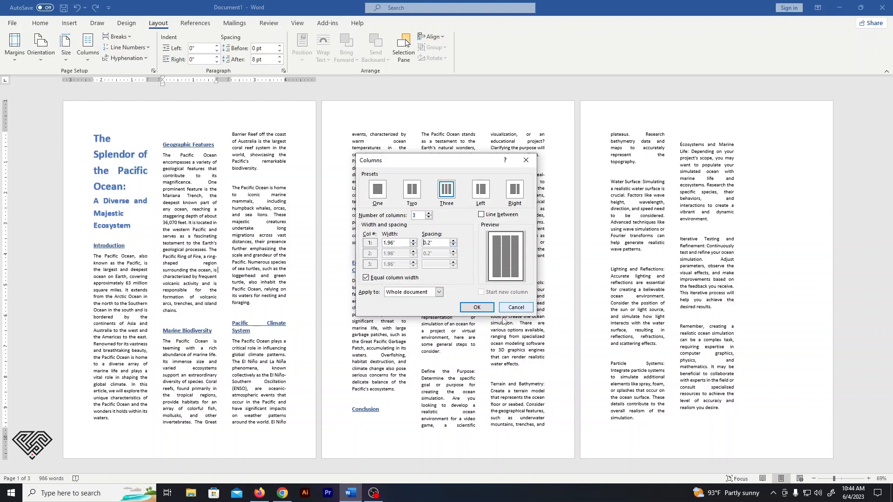
{"action": "left_click", "coordinate": [477, 307]}
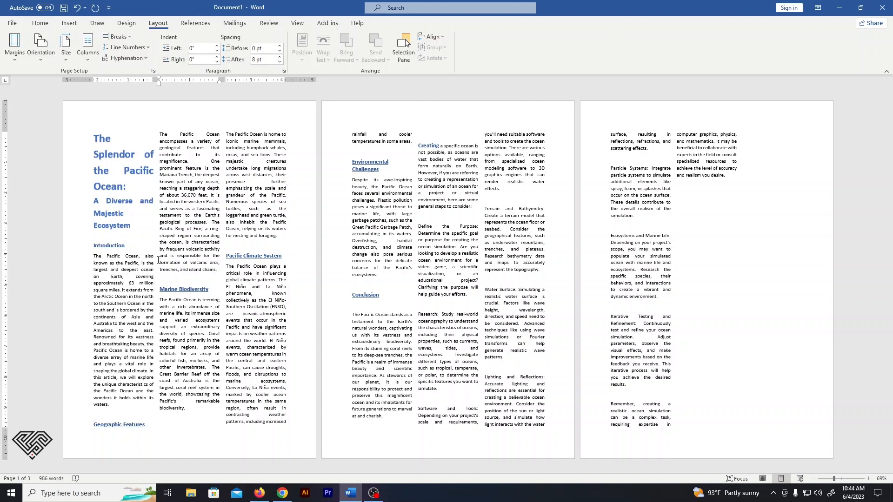
- Return the document text to a one-column layout
{"action": "left_click", "coordinate": [88, 46]}
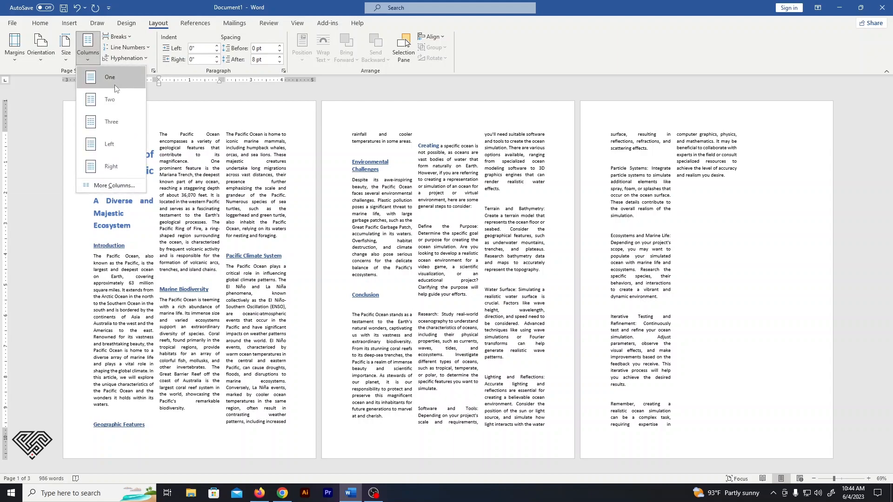
{"action": "left_click", "coordinate": [115, 85]}
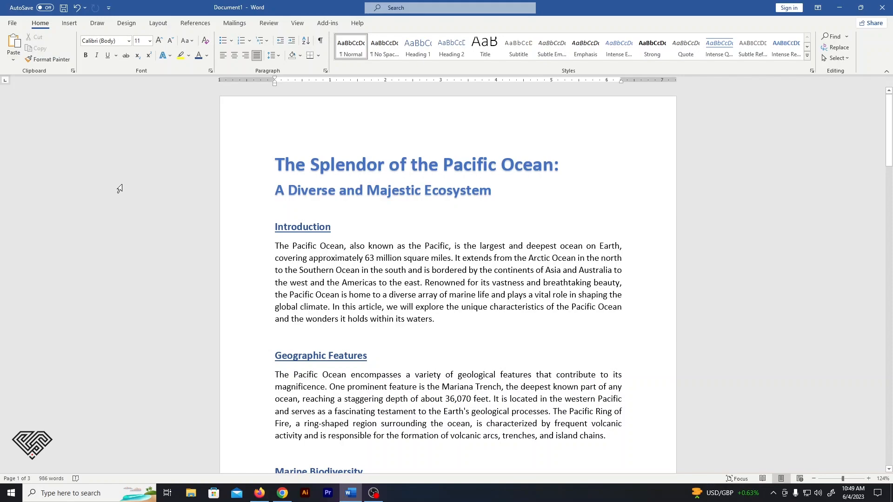
- Add page numbers at the bottom of the pages in the Plain Number 3 style
{"action": "left_click", "coordinate": [69, 23]}
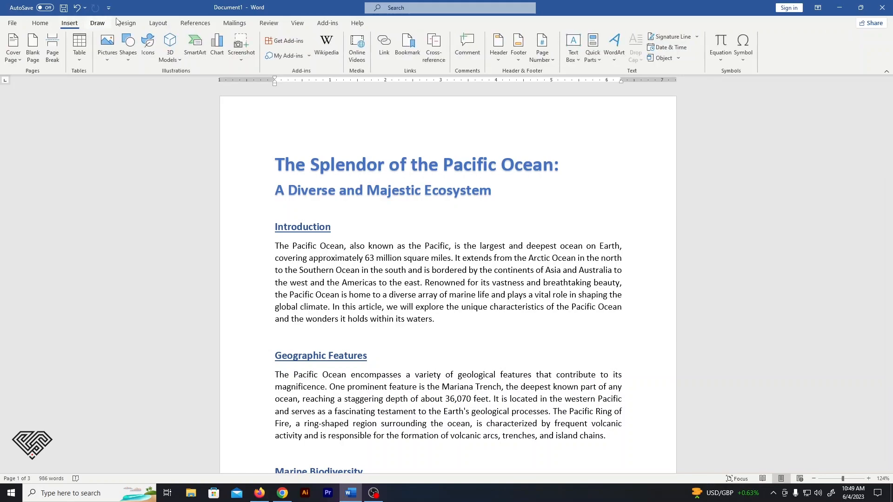
{"action": "left_click", "coordinate": [542, 52]}
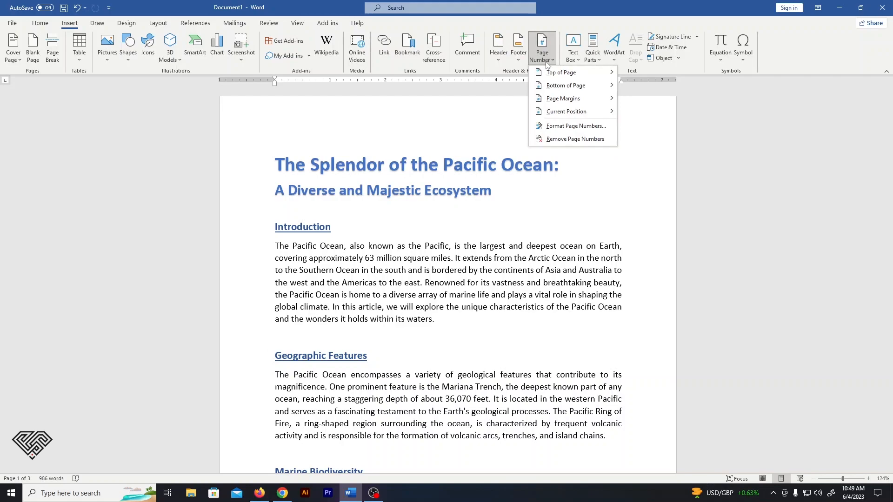
{"action": "mouse_move", "coordinate": [553, 88]}
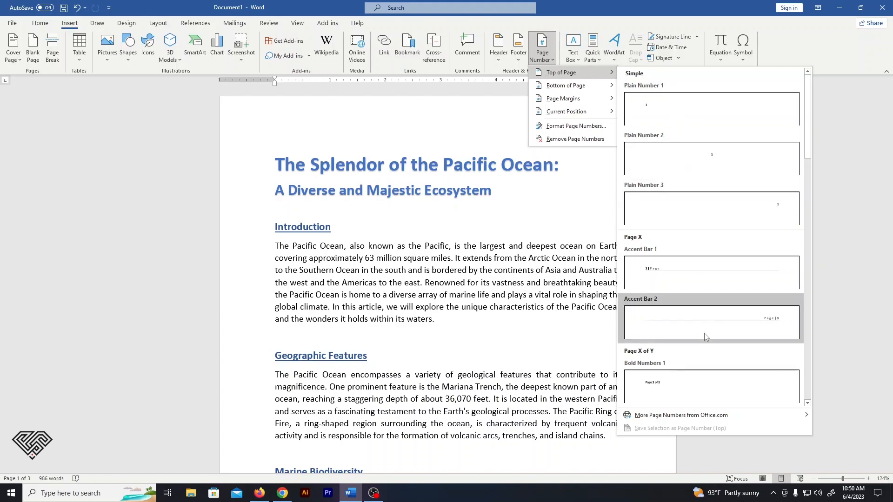
{"action": "scroll", "coordinate": [700, 183], "scroll_direction": "down", "scroll_amount": 3}
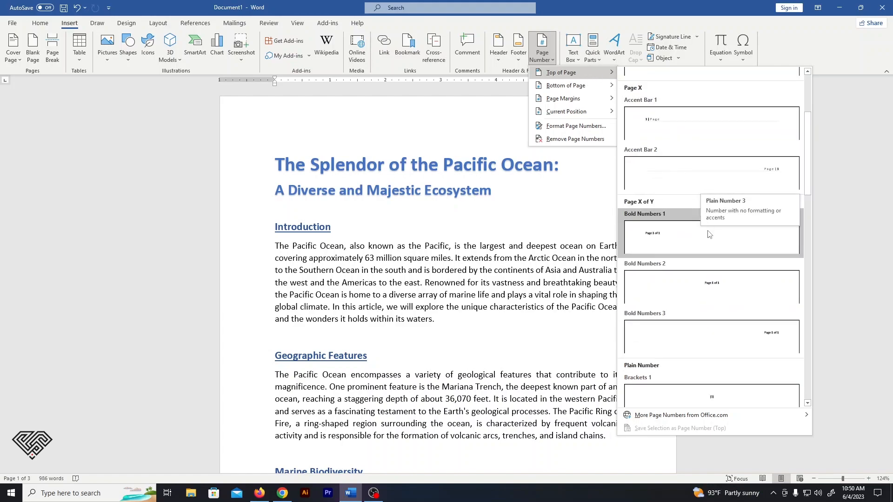
{"action": "scroll", "coordinate": [709, 231], "scroll_direction": "down", "scroll_amount": 6}
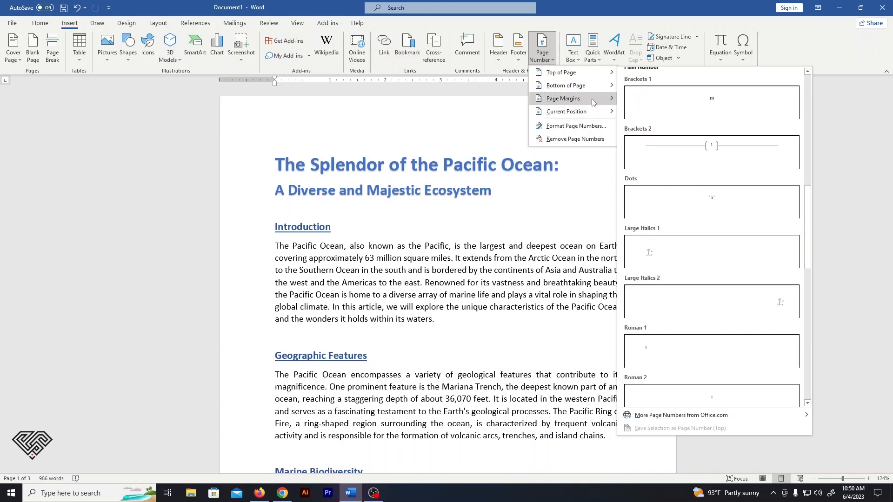
{"action": "mouse_move", "coordinate": [583, 104]}
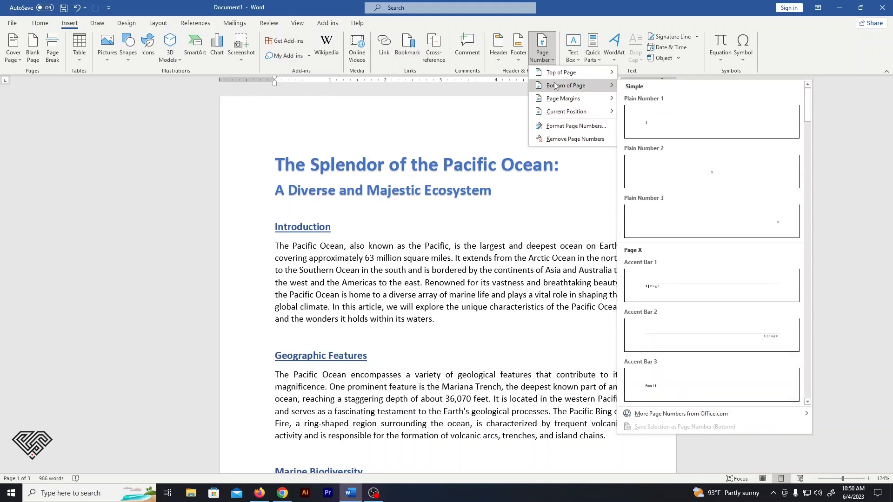
{"action": "left_click", "coordinate": [763, 218]}
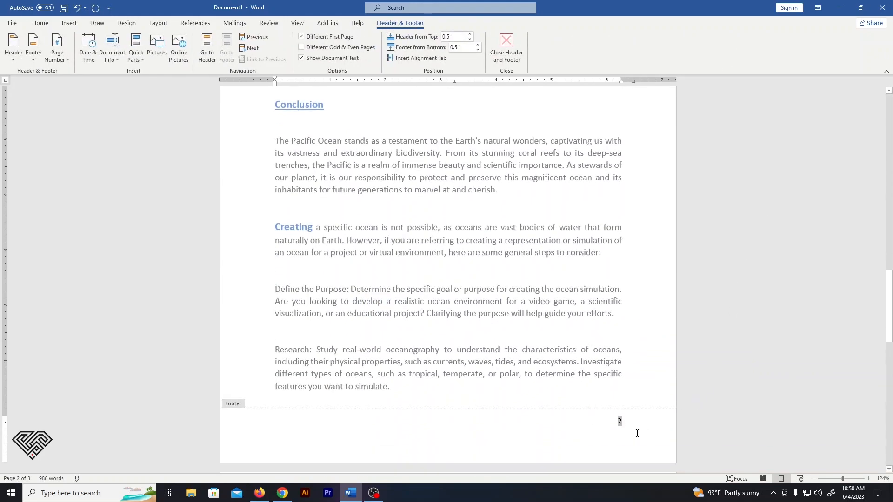
- Examine the headers and footers on all pages, comparing the first page's footer with the page number on page 2
{"action": "scroll", "coordinate": [637, 433], "scroll_direction": "down", "scroll_amount": 15}
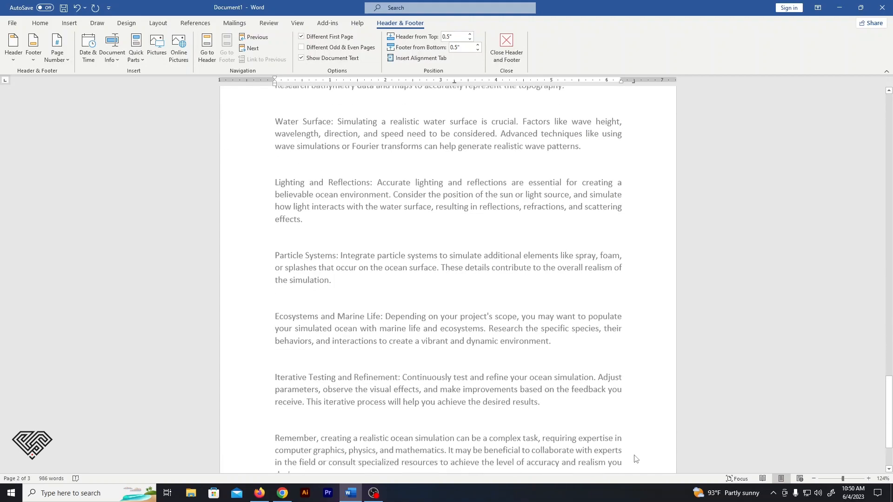
{"action": "scroll", "coordinate": [635, 459], "scroll_direction": "down", "scroll_amount": 3}
{"action": "left_click_drag", "start_coordinate": [889, 430], "coordinate": [889, 129]}
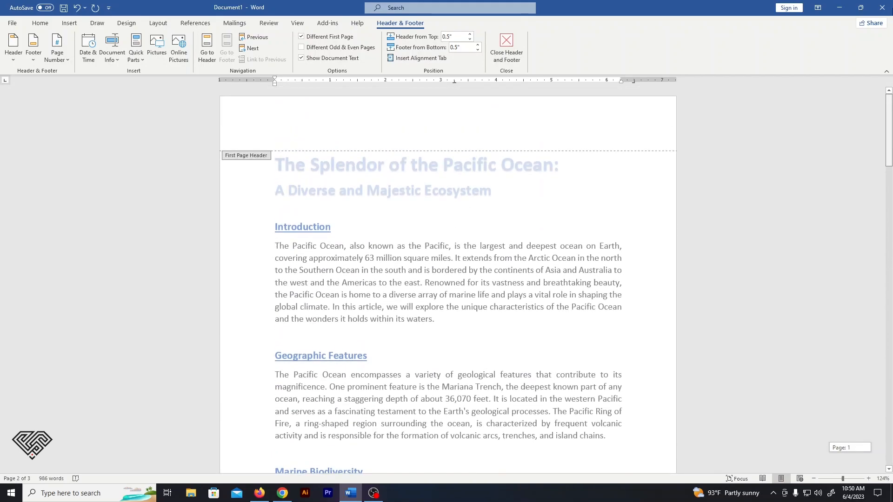
{"action": "scroll", "coordinate": [620, 302], "scroll_direction": "down", "scroll_amount": 6}
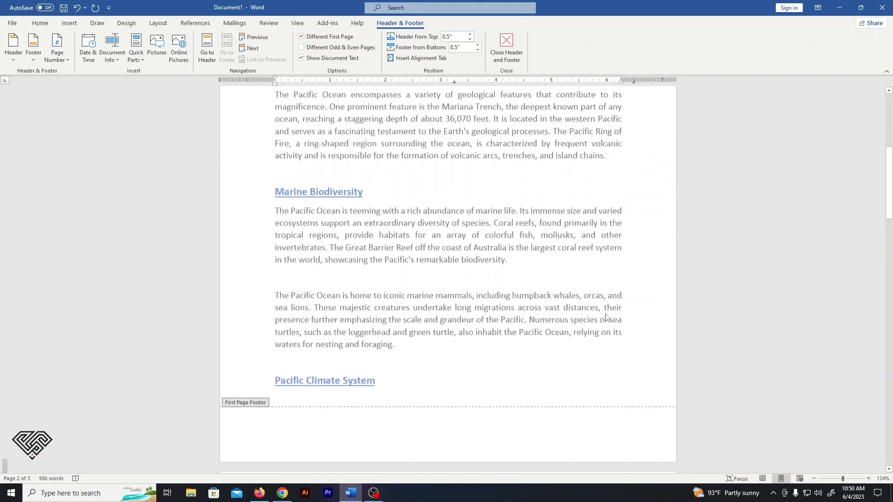
{"action": "scroll", "coordinate": [446, 403], "scroll_direction": "up", "scroll_amount": 5}
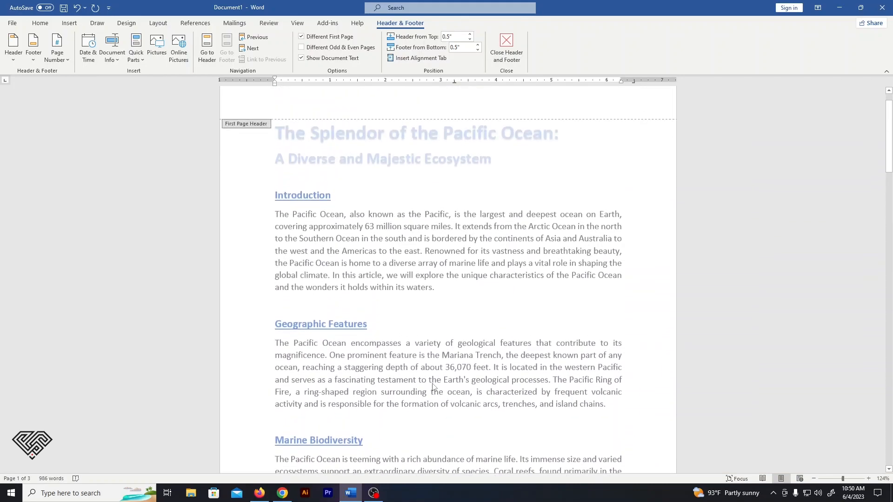
{"action": "scroll", "coordinate": [435, 388], "scroll_direction": "up", "scroll_amount": 1}
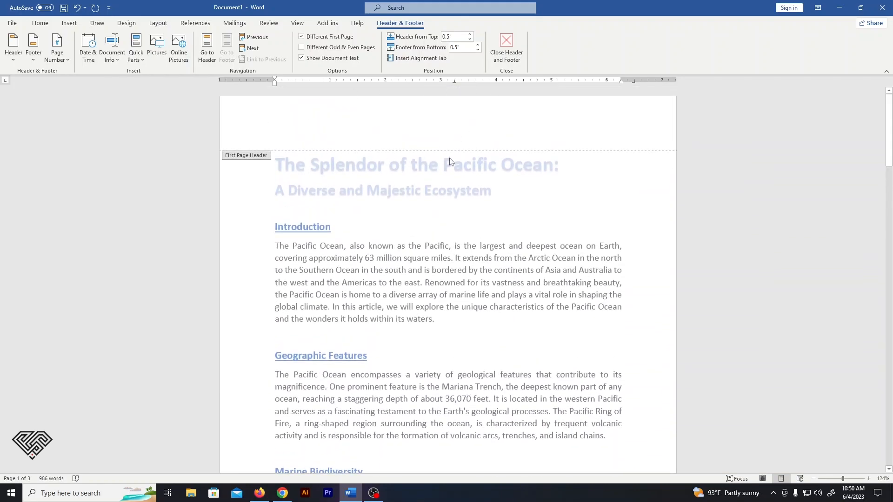
{"action": "scroll", "coordinate": [411, 314], "scroll_direction": "down", "scroll_amount": 9}
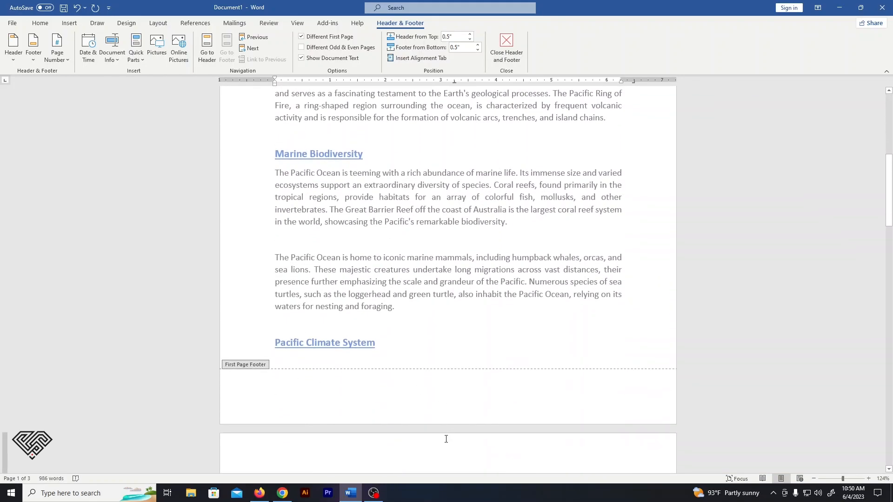
{"action": "scroll", "coordinate": [632, 391], "scroll_direction": "down", "scroll_amount": 8}
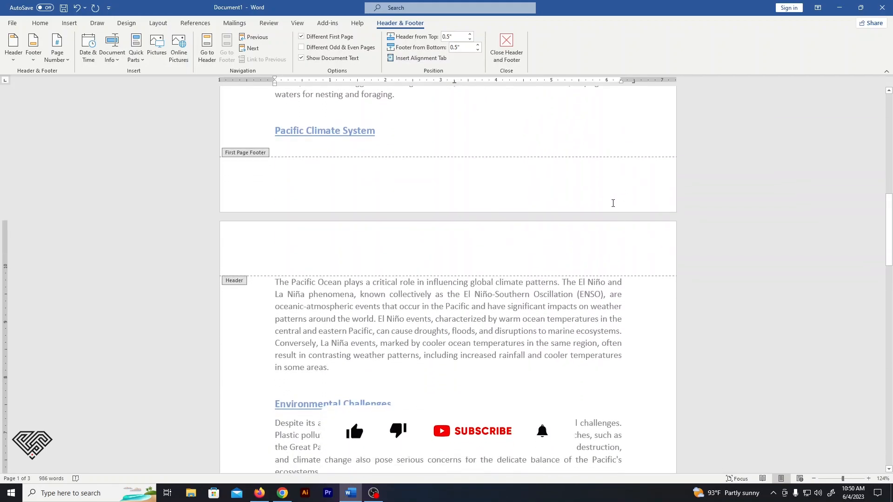
{"action": "scroll", "coordinate": [614, 202], "scroll_direction": "down", "scroll_amount": 9}
{"action": "scroll", "coordinate": [637, 298], "scroll_direction": "down", "scroll_amount": 9}
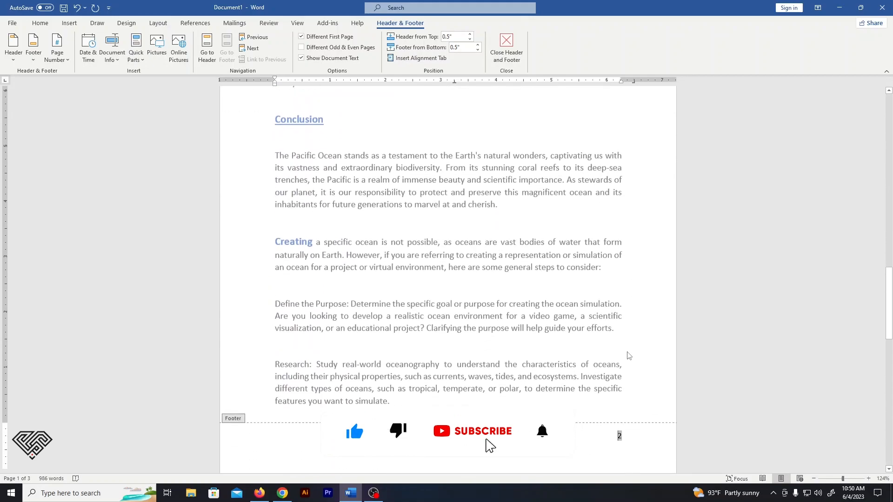
{"action": "scroll", "coordinate": [619, 333], "scroll_direction": "up", "scroll_amount": 9}
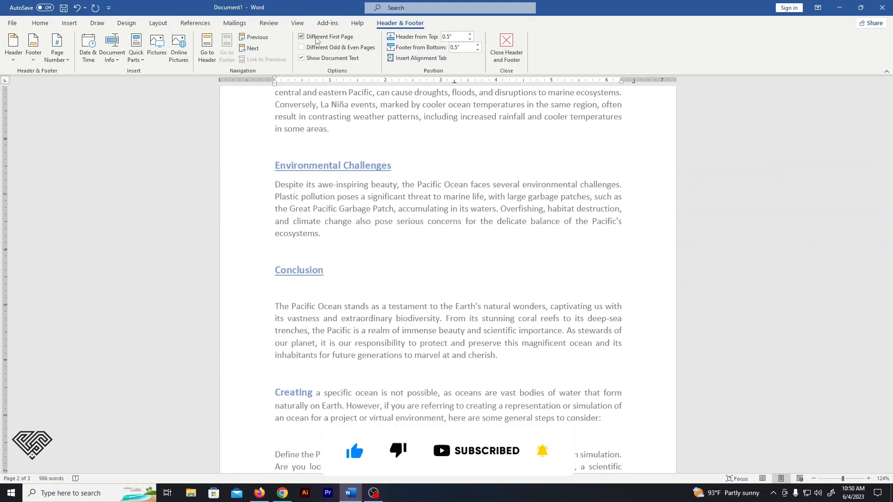
- Turn off the Different First Page option, check the first page's footer, and turn the option back on
{"action": "left_click", "coordinate": [301, 37]}
{"action": "scroll", "coordinate": [581, 277], "scroll_direction": "up", "scroll_amount": 15}
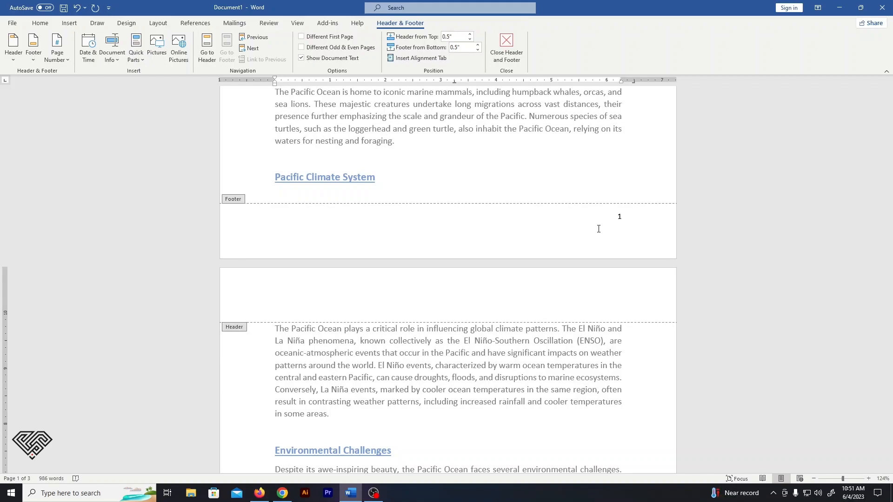
{"action": "left_click", "coordinate": [352, 37]}
{"action": "scroll", "coordinate": [378, 157], "scroll_direction": "up", "scroll_amount": 10}
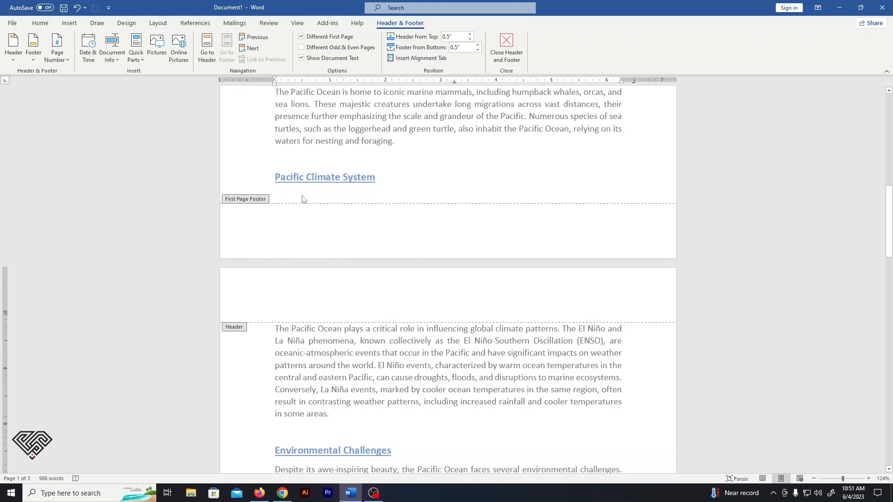
- Leave header and footer editing and review the page numbering across the document
{"action": "left_click", "coordinate": [509, 44]}
{"action": "scroll", "coordinate": [385, 172], "scroll_direction": "down", "scroll_amount": 2}
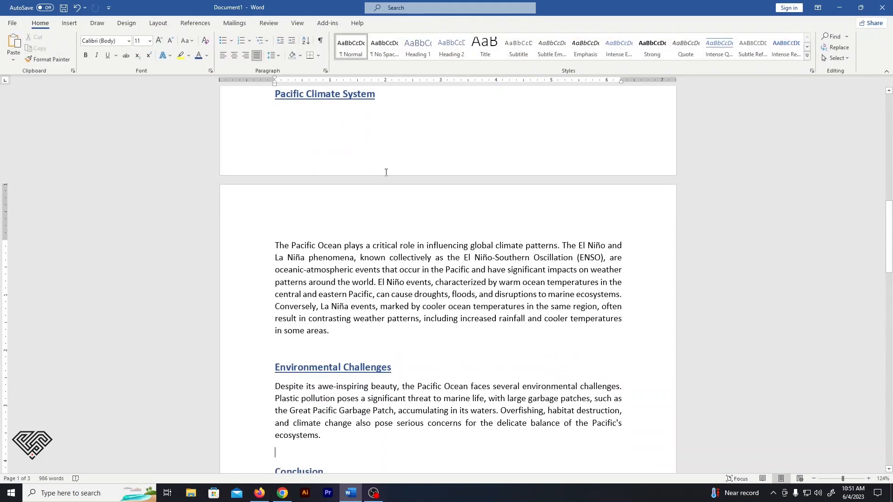
{"action": "scroll", "coordinate": [386, 173], "scroll_direction": "up", "scroll_amount": 2}
{"action": "scroll", "coordinate": [387, 174], "scroll_direction": "down", "scroll_amount": 4}
{"action": "scroll", "coordinate": [388, 173], "scroll_direction": "down", "scroll_amount": 12}
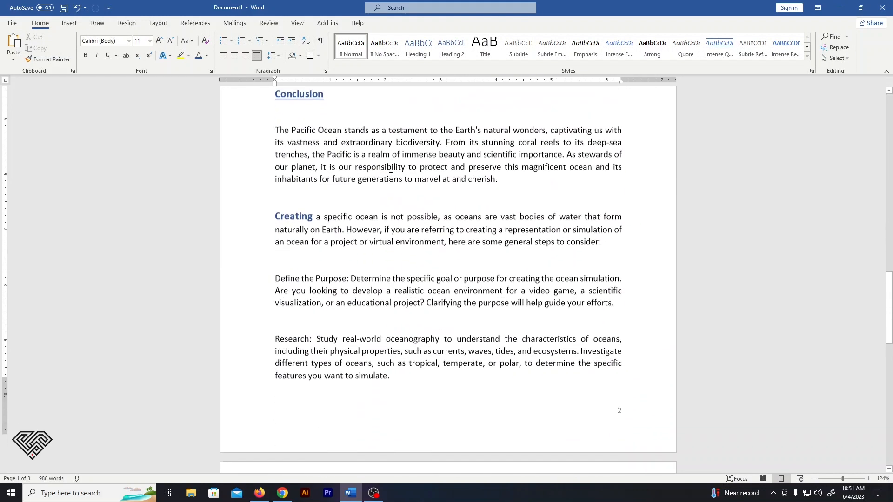
{"action": "scroll", "coordinate": [519, 214], "scroll_direction": "down", "scroll_amount": 8}
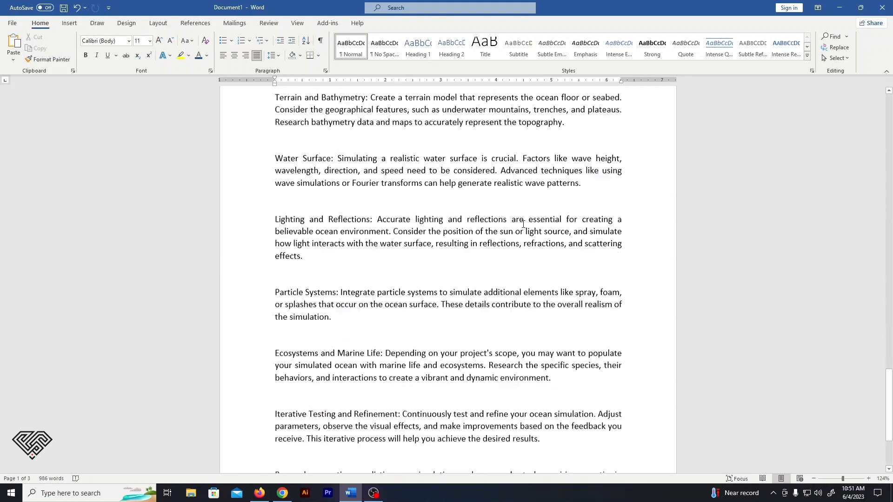
{"action": "scroll", "coordinate": [523, 228], "scroll_direction": "up", "scroll_amount": 9}
{"action": "scroll", "coordinate": [523, 231], "scroll_direction": "up", "scroll_amount": 12}
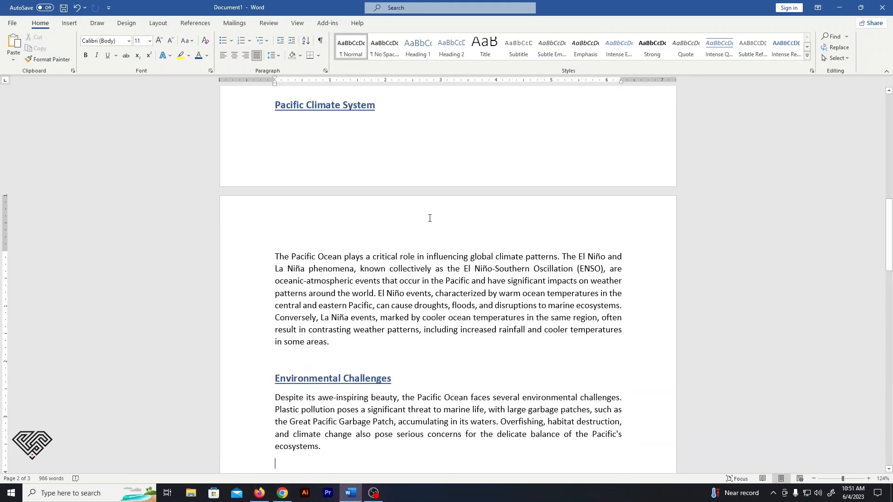
- Enter "Header 01" in the header of page 2 and close header and footer editing
{"action": "double_click", "coordinate": [309, 216]}
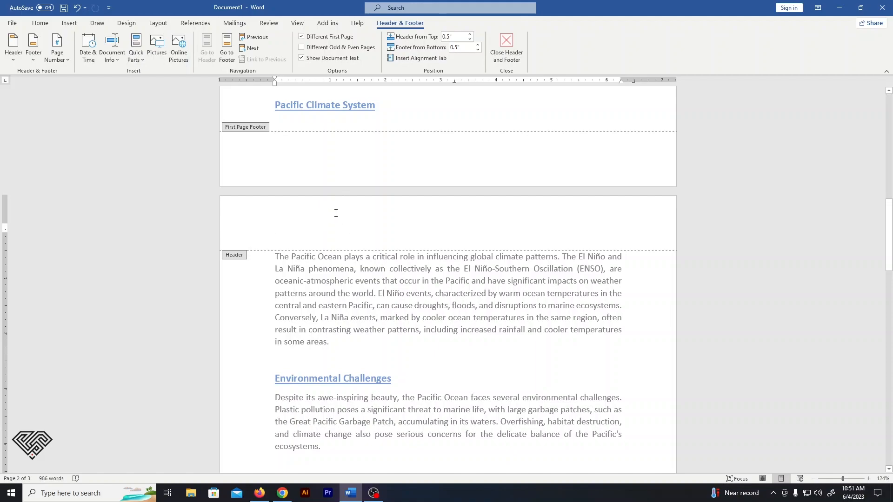
{"action": "type", "text": "Hea"}
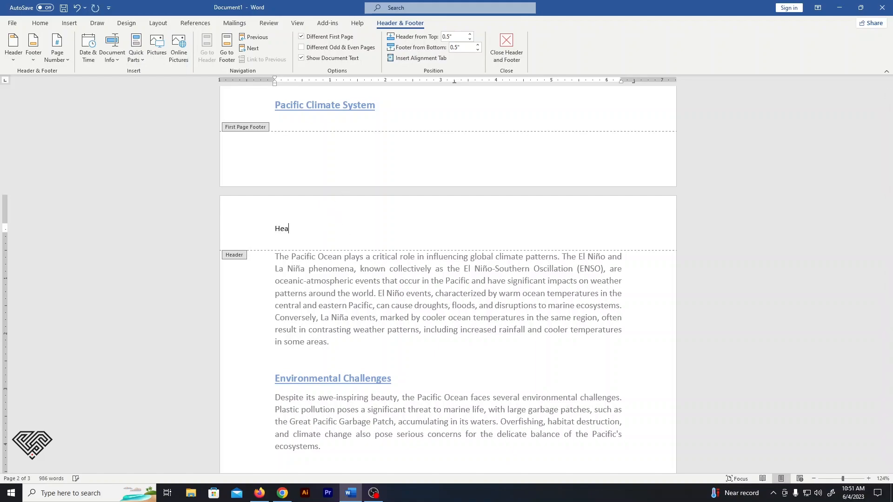
{"action": "type", "text": "der 01"}
{"action": "left_click", "coordinate": [511, 51]}
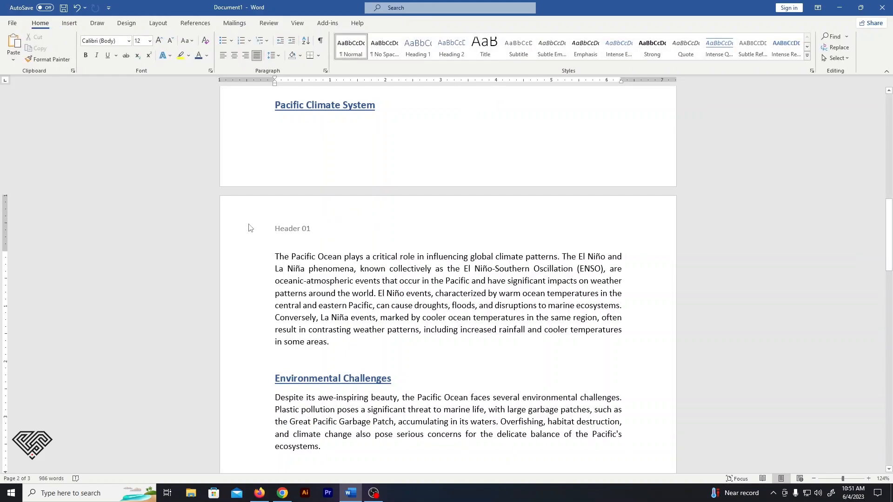
- Add centered "Footer 01" text below the page number in page 2's footer and close header and footer editing
{"action": "scroll", "coordinate": [288, 220], "scroll_direction": "down", "scroll_amount": 3}
{"action": "scroll", "coordinate": [288, 220], "scroll_direction": "down", "scroll_amount": 6}
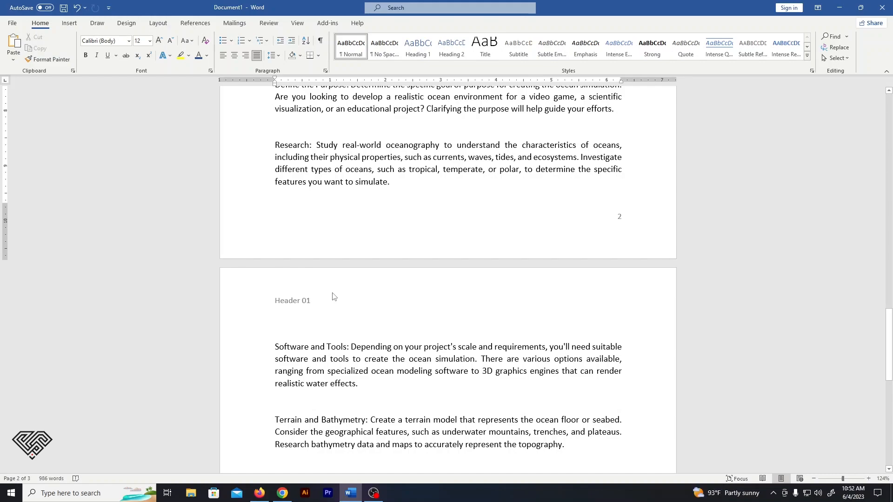
{"action": "double_click", "coordinate": [459, 231]}
{"action": "left_click", "coordinate": [457, 230]}
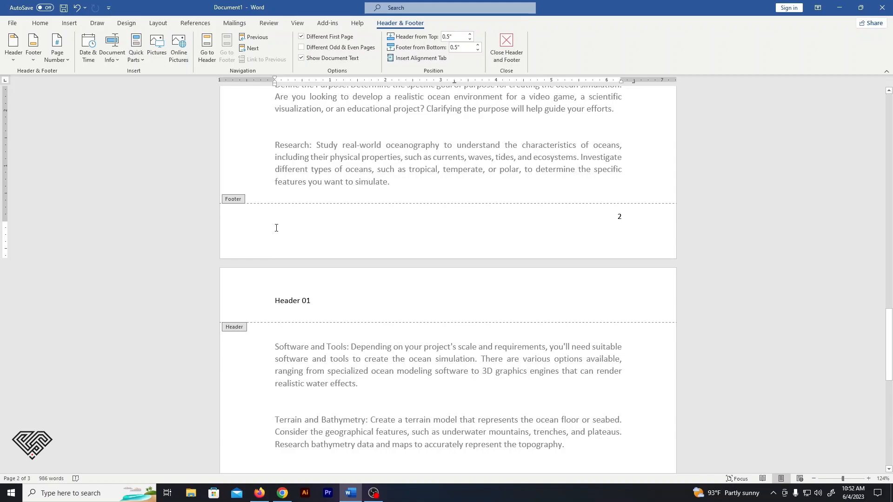
{"action": "left_click", "coordinate": [40, 23]}
{"action": "left_click", "coordinate": [234, 55]}
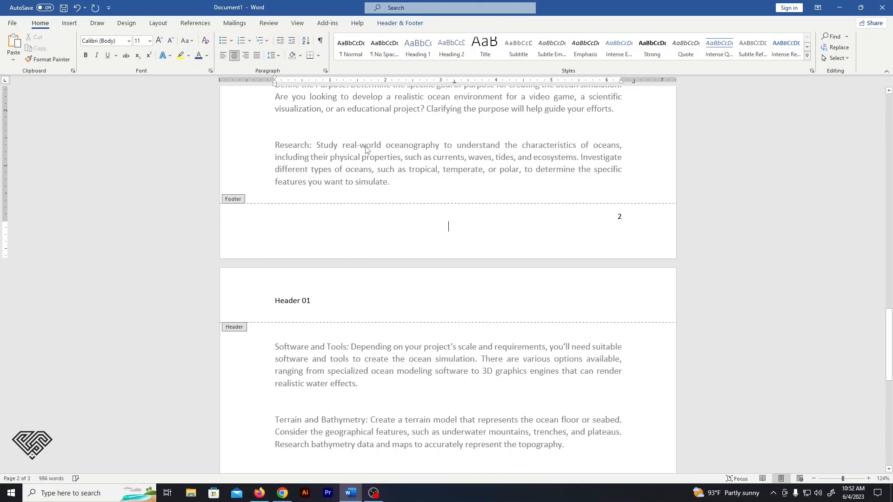
{"action": "type", "text": "Fo"}
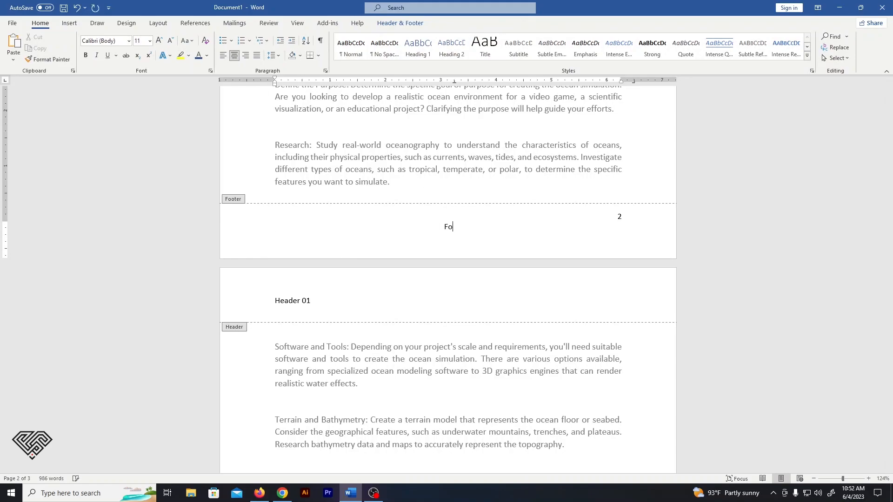
{"action": "type", "text": "oter 01"}
{"action": "left_click", "coordinate": [519, 268]}
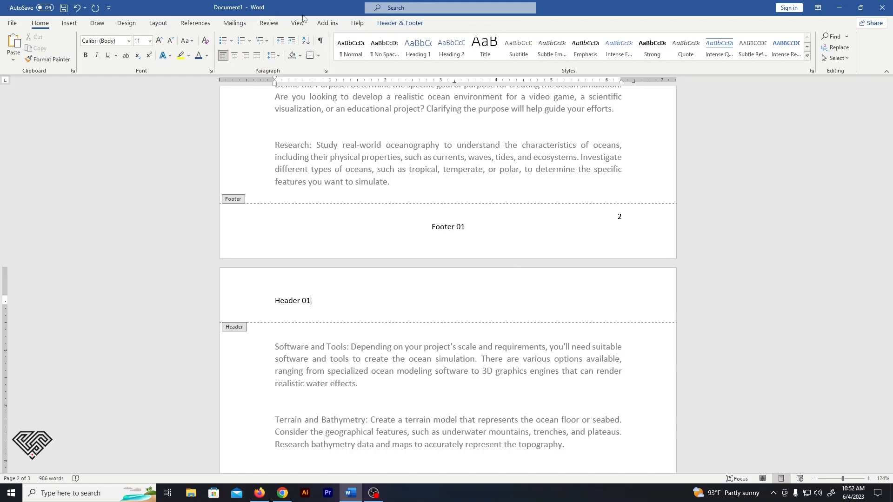
{"action": "left_click", "coordinate": [385, 24]}
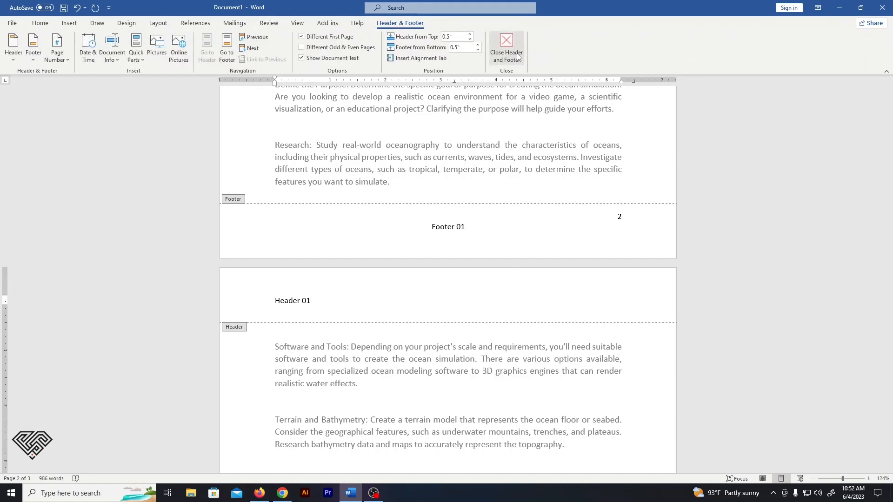
{"action": "left_click", "coordinate": [506, 45]}
- Review the headers and footers across all pages, comparing the first page with pages 2 and 3
{"action": "scroll", "coordinate": [544, 346], "scroll_direction": "up", "scroll_amount": 15}
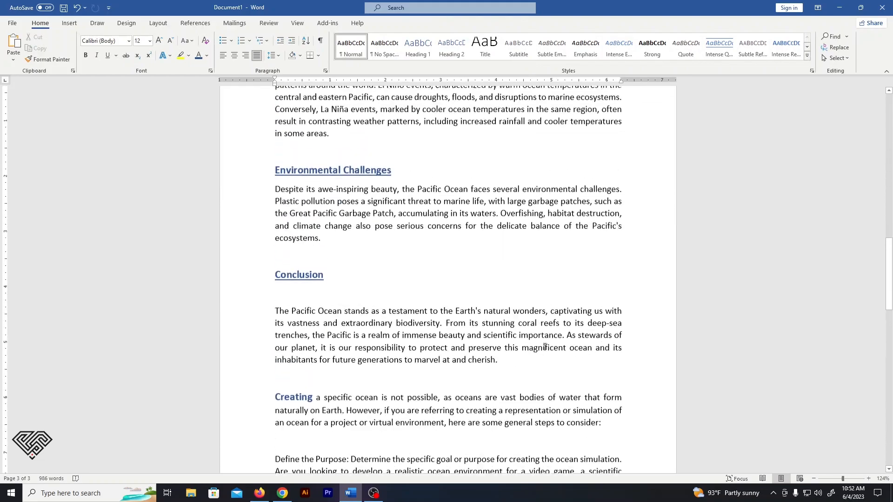
{"action": "scroll", "coordinate": [543, 347], "scroll_direction": "up", "scroll_amount": 10}
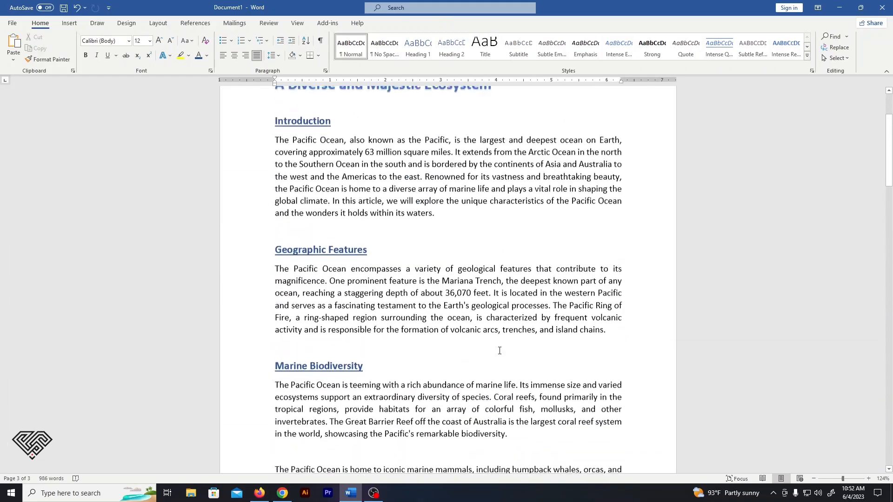
{"action": "scroll", "coordinate": [513, 370], "scroll_direction": "down", "scroll_amount": 7}
{"action": "scroll", "coordinate": [513, 370], "scroll_direction": "down", "scroll_amount": 15}
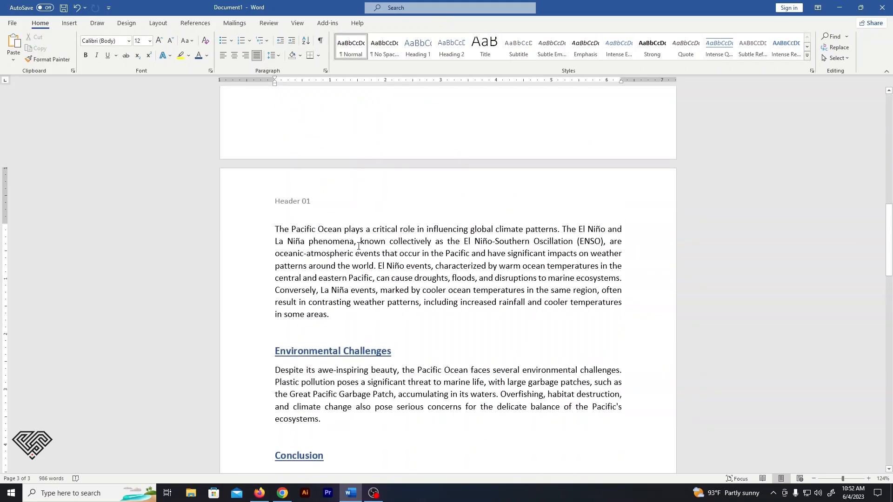
{"action": "scroll", "coordinate": [618, 349], "scroll_direction": "down", "scroll_amount": 4}
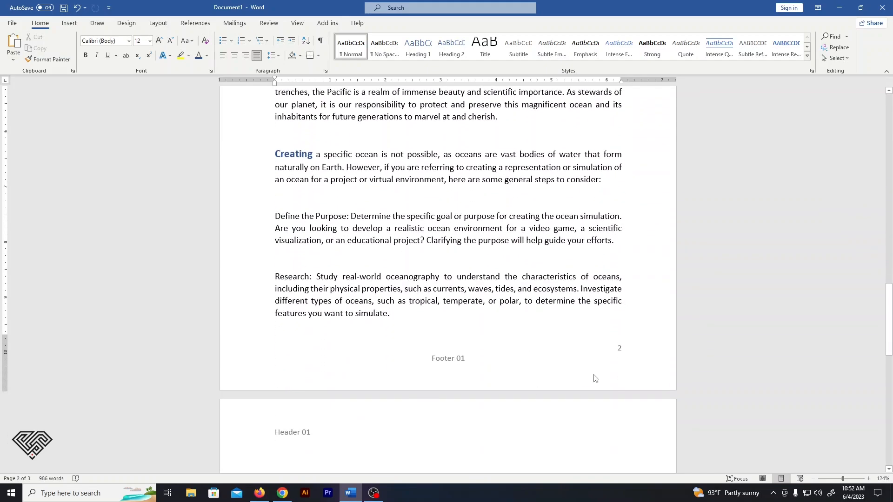
{"action": "scroll", "coordinate": [631, 361], "scroll_direction": "down", "scroll_amount": 7}
{"action": "scroll", "coordinate": [629, 355], "scroll_direction": "down", "scroll_amount": 9}
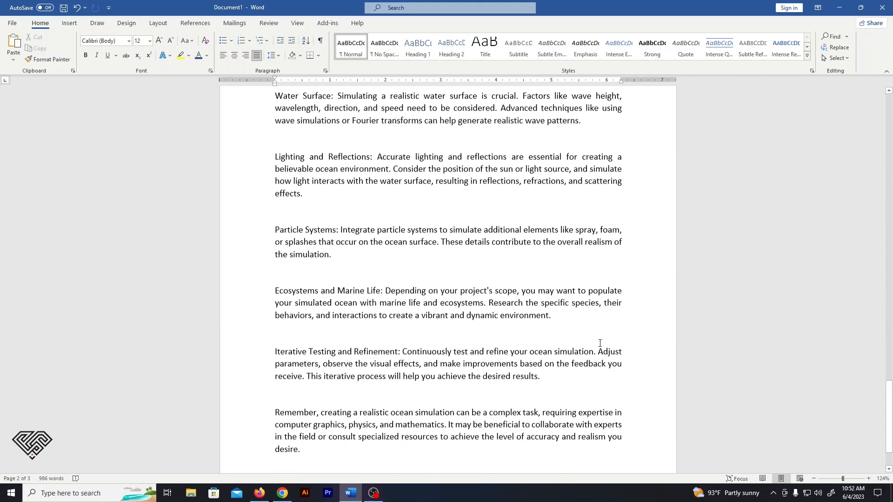
{"action": "scroll", "coordinate": [599, 339], "scroll_direction": "up", "scroll_amount": 12}
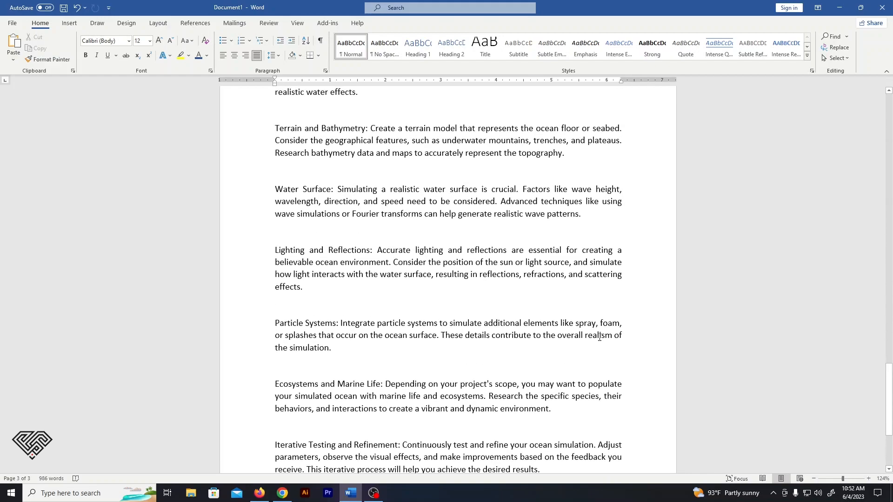
{"action": "scroll", "coordinate": [599, 339], "scroll_direction": "up", "scroll_amount": 3}
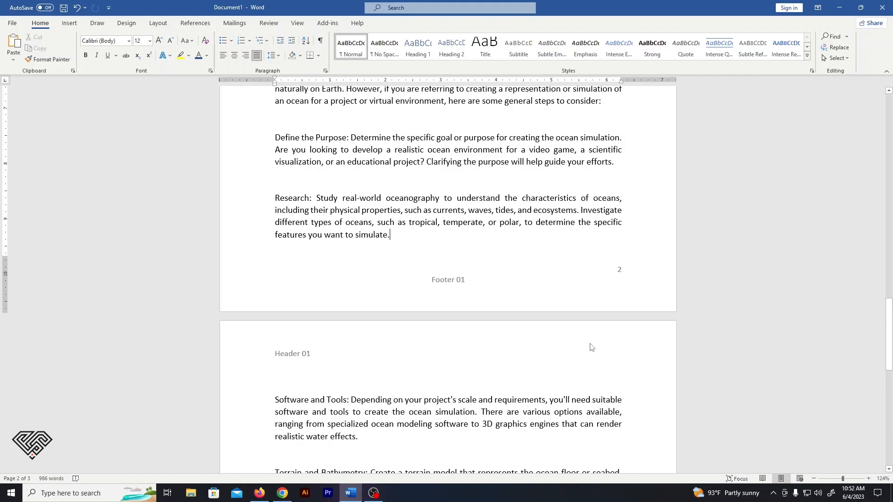
- Change page 3's header to "Header 02", close header and footer editing, and check the header on page 2
{"action": "double_click", "coordinate": [312, 355]}
{"action": "left_click_drag", "start_coordinate": [312, 352], "coordinate": [305, 354]}
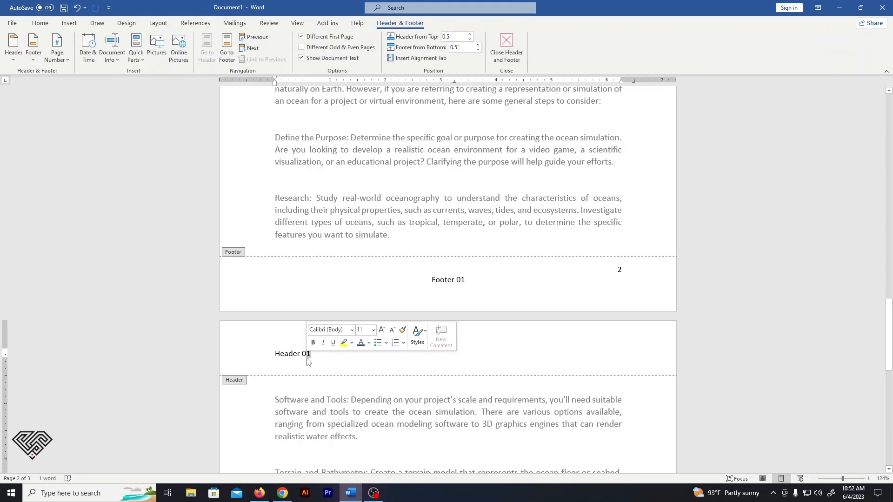
{"action": "type", "text": "2"}
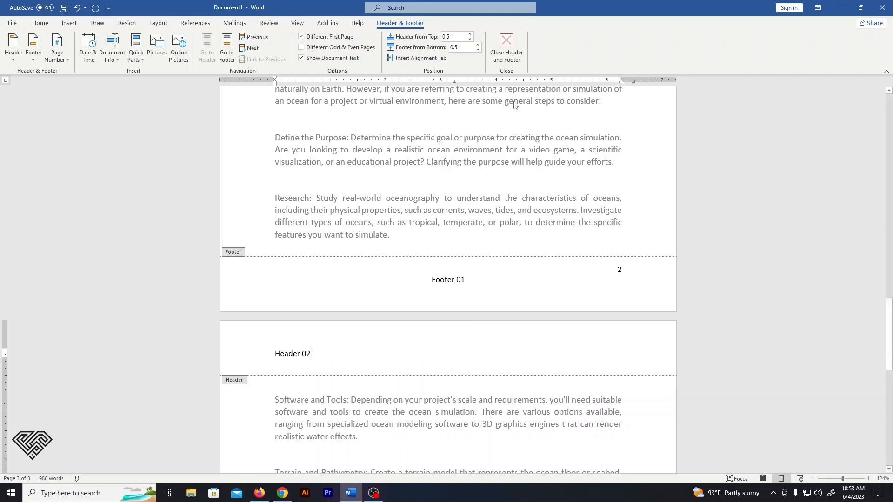
{"action": "left_click", "coordinate": [505, 54]}
{"action": "scroll", "coordinate": [447, 311], "scroll_direction": "up", "scroll_amount": 10}
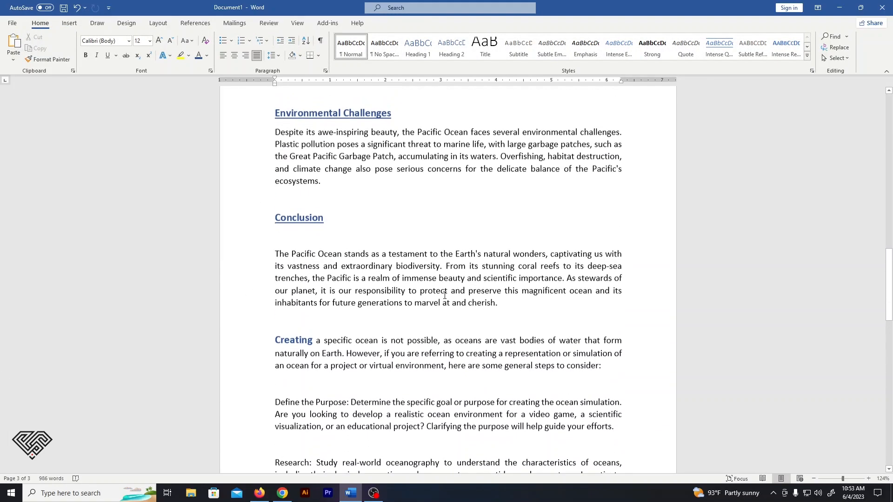
{"action": "scroll", "coordinate": [438, 287], "scroll_direction": "up", "scroll_amount": 2}
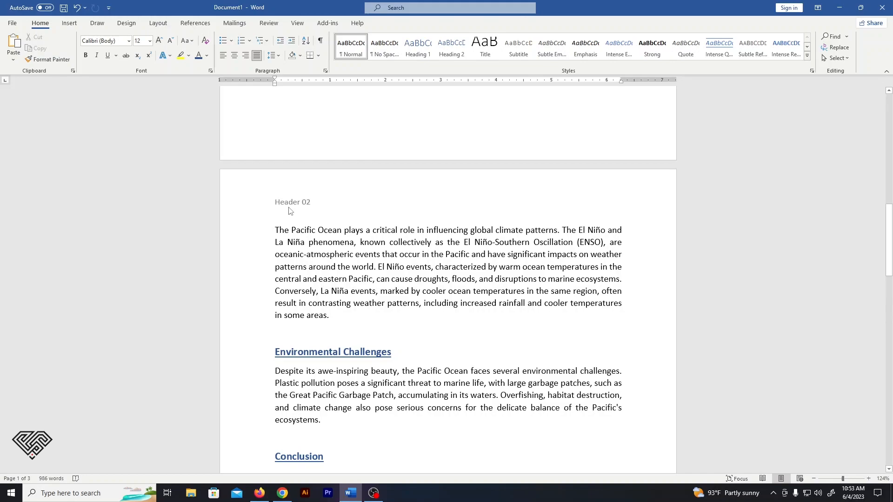
- Look through the available page break and section break types without inserting one
{"action": "left_click", "coordinate": [65, 24]}
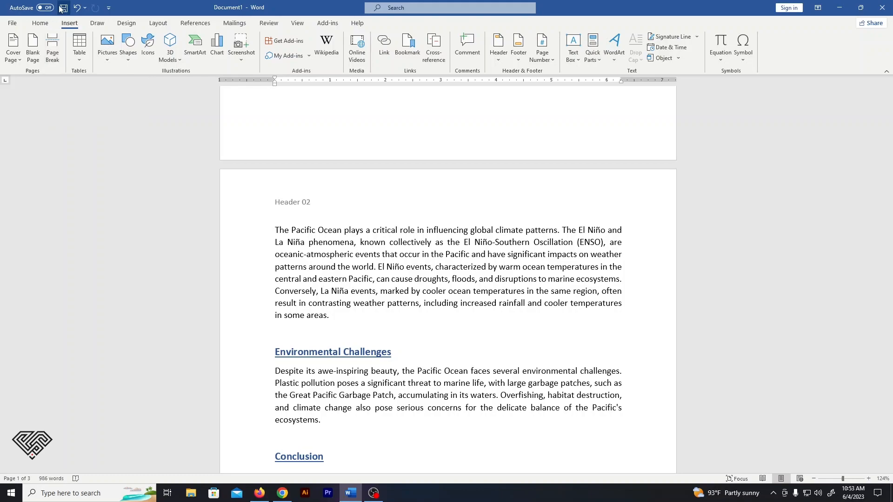
{"action": "left_click", "coordinate": [157, 23]}
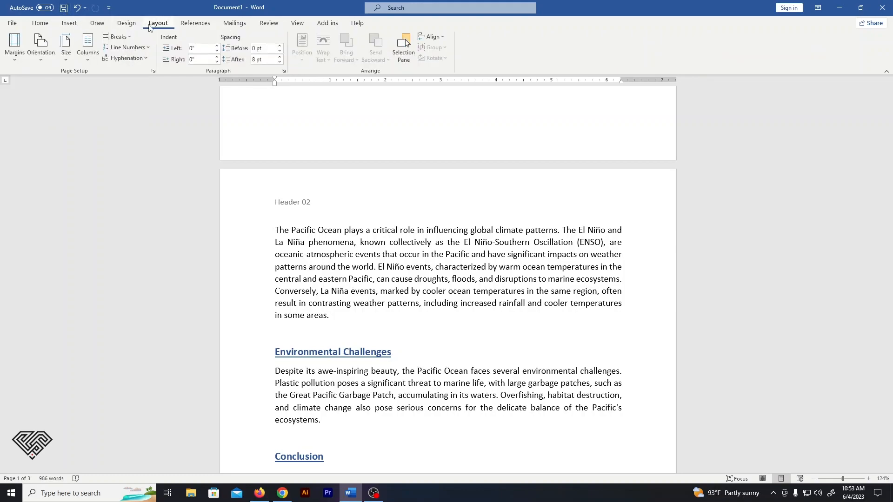
{"action": "left_click", "coordinate": [119, 36]}
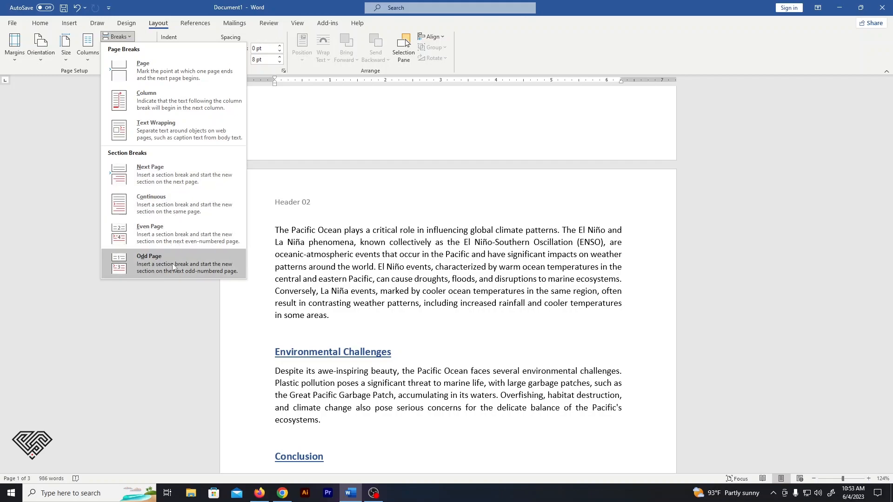
{"action": "left_click", "coordinate": [301, 200]}
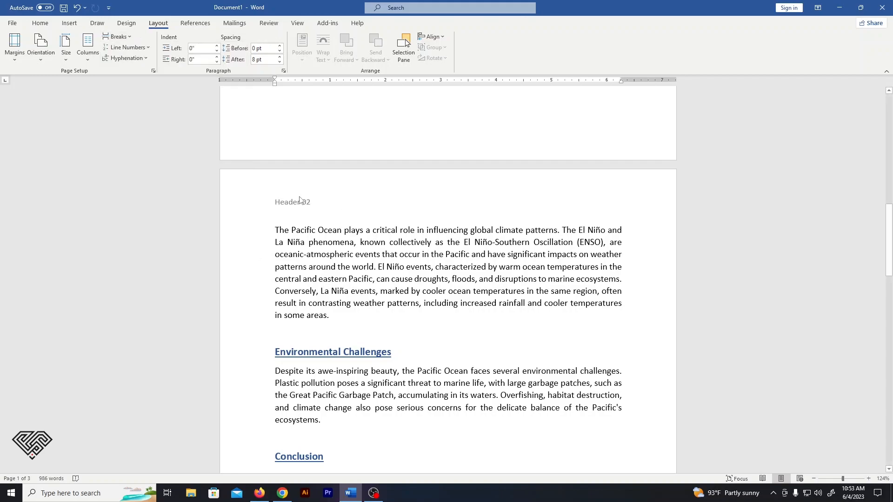
- Change page 2's header back to "Header 01" and close header and footer editing
{"action": "double_click", "coordinate": [311, 202]}
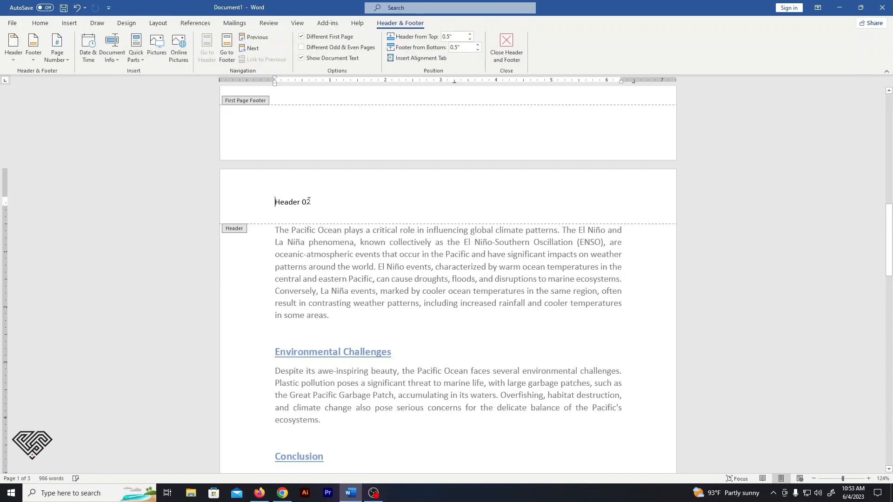
{"action": "left_click_drag", "start_coordinate": [308, 203], "coordinate": [304, 203]}
{"action": "type", "text": "1"}
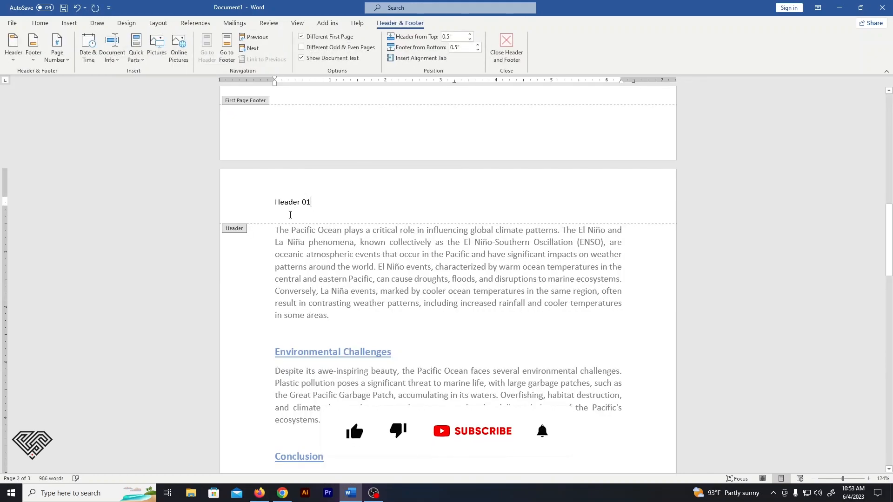
{"action": "left_click", "coordinate": [506, 46]}
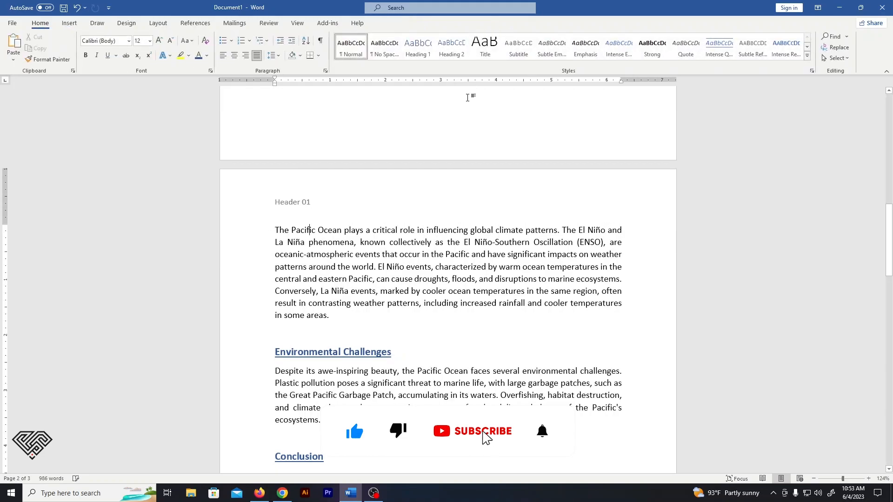
- Insert a Next Page section break at the end of the Research paragraph on page 2
{"action": "scroll", "coordinate": [463, 145], "scroll_direction": "up", "scroll_amount": 6}
{"action": "scroll", "coordinate": [461, 158], "scroll_direction": "down", "scroll_amount": 9}
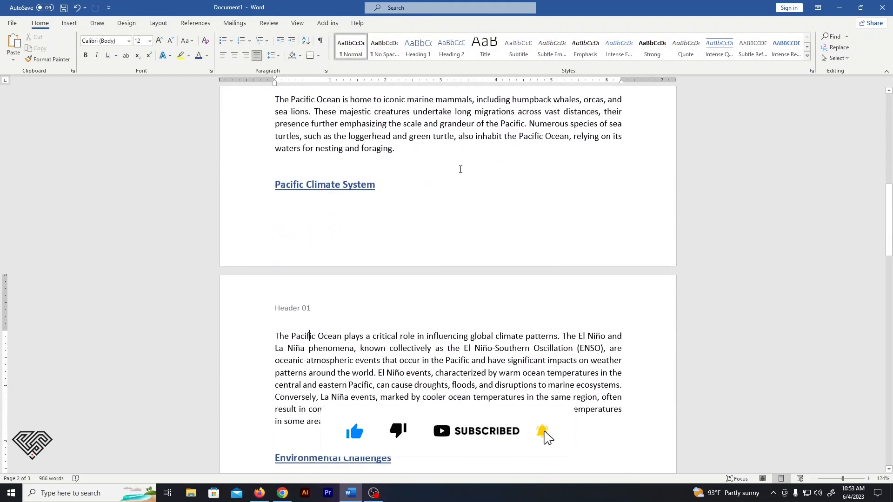
{"action": "scroll", "coordinate": [466, 207], "scroll_direction": "down", "scroll_amount": 10}
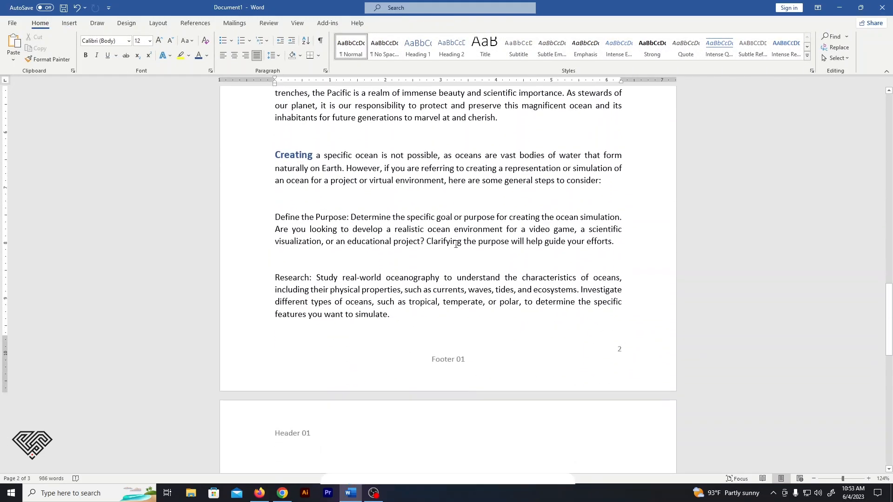
{"action": "scroll", "coordinate": [456, 244], "scroll_direction": "up", "scroll_amount": 6}
{"action": "scroll", "coordinate": [447, 260], "scroll_direction": "down", "scroll_amount": 5}
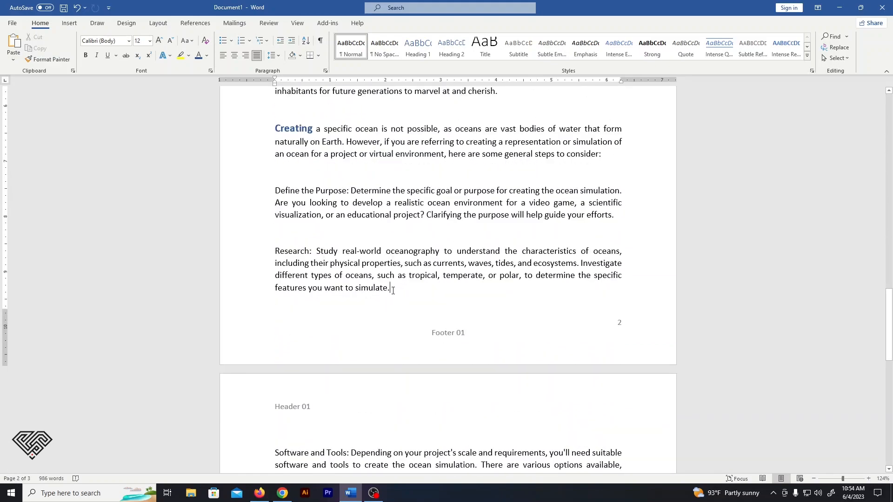
{"action": "left_click", "coordinate": [156, 24]}
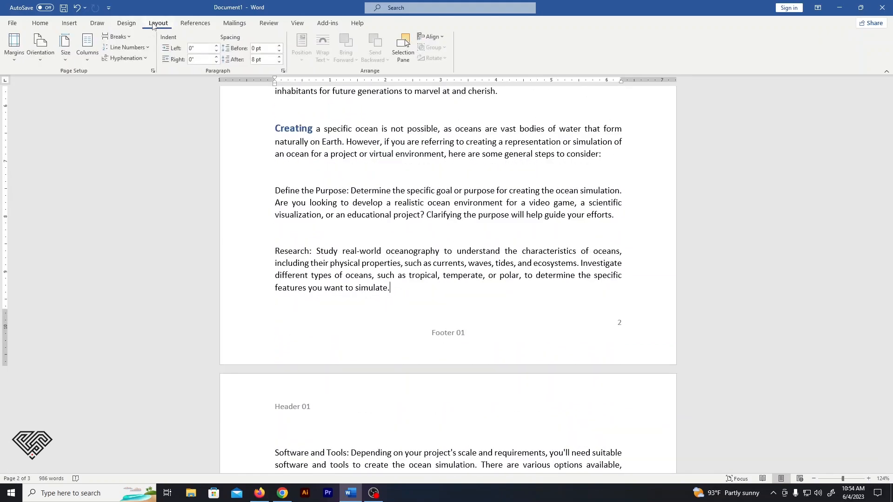
{"action": "left_click", "coordinate": [117, 37]}
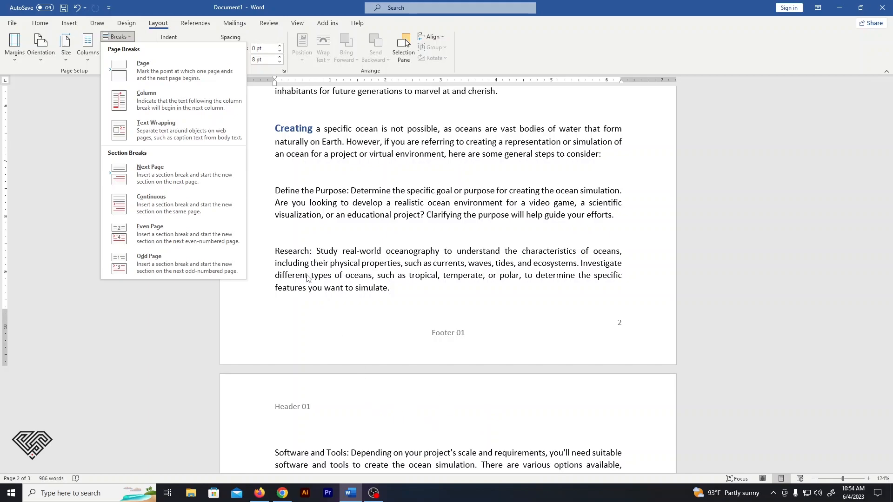
{"action": "left_click", "coordinate": [177, 180]}
- Remove the blank space above the "Software and Tools" paragraph at the start of page 3
{"action": "scroll", "coordinate": [235, 259], "scroll_direction": "down", "scroll_amount": 5}
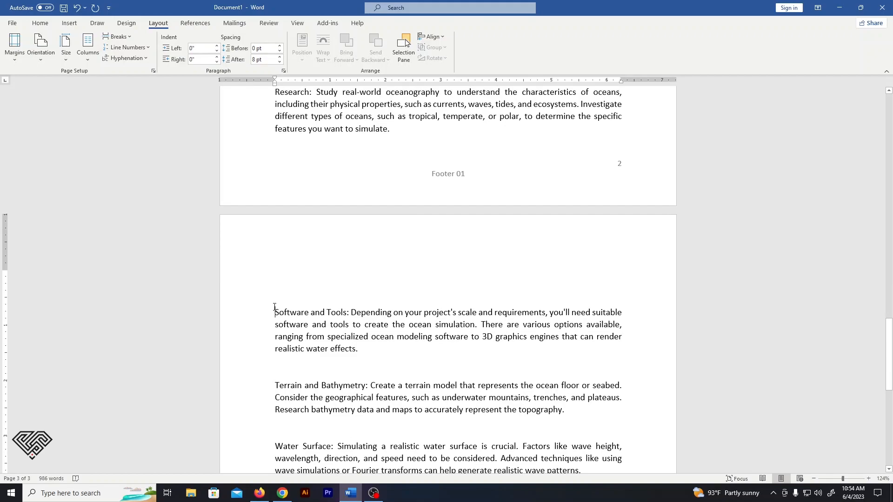
{"action": "left_click", "coordinate": [275, 309]}
{"action": "key", "text": "BackSpace"}
{"action": "key", "text": "BackSpace"}
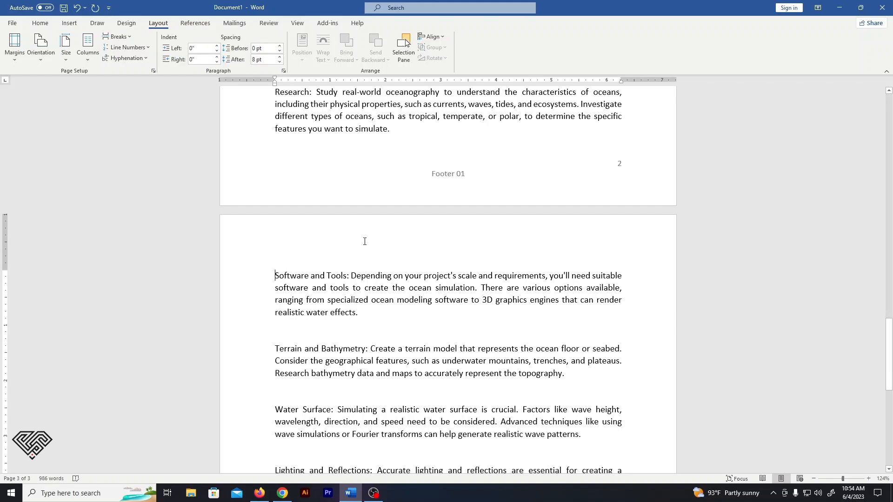
- Turn off Different First Page for the Section 2 header on page 3 and compare it with the preceding page
{"action": "double_click", "coordinate": [345, 242]}
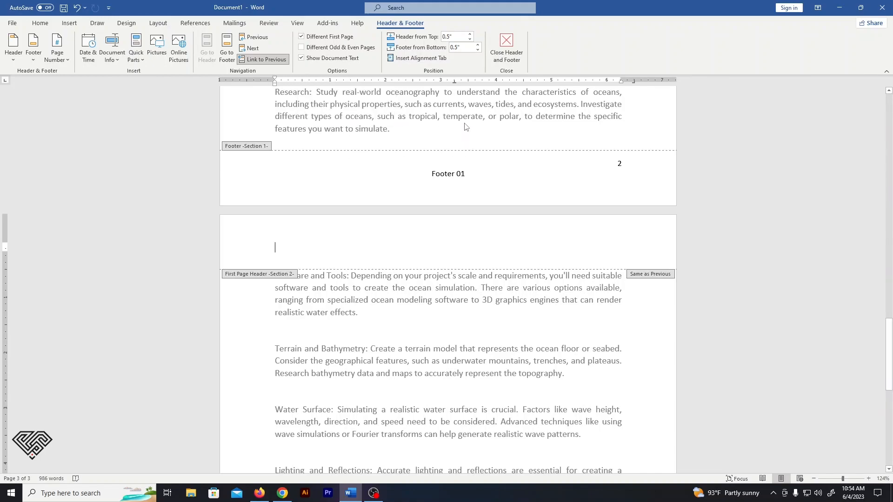
{"action": "left_click", "coordinate": [332, 40]}
{"action": "scroll", "coordinate": [344, 135], "scroll_direction": "up", "scroll_amount": 2}
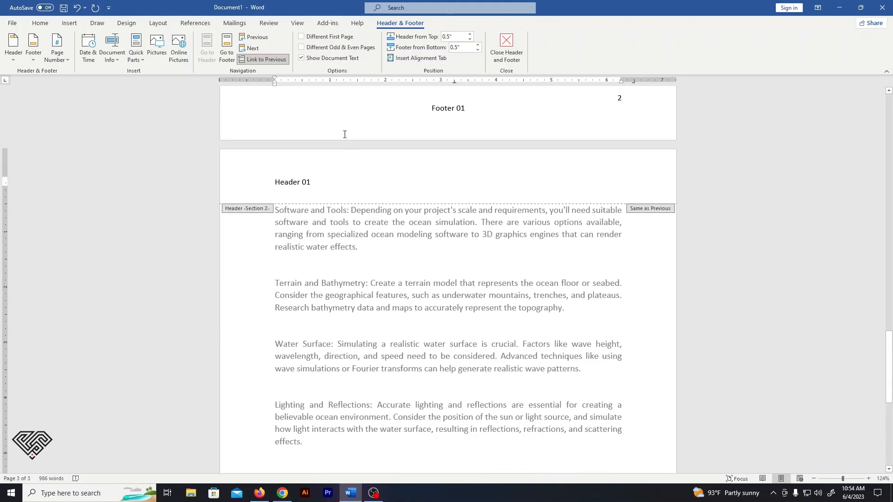
{"action": "scroll", "coordinate": [340, 193], "scroll_direction": "up", "scroll_amount": 9}
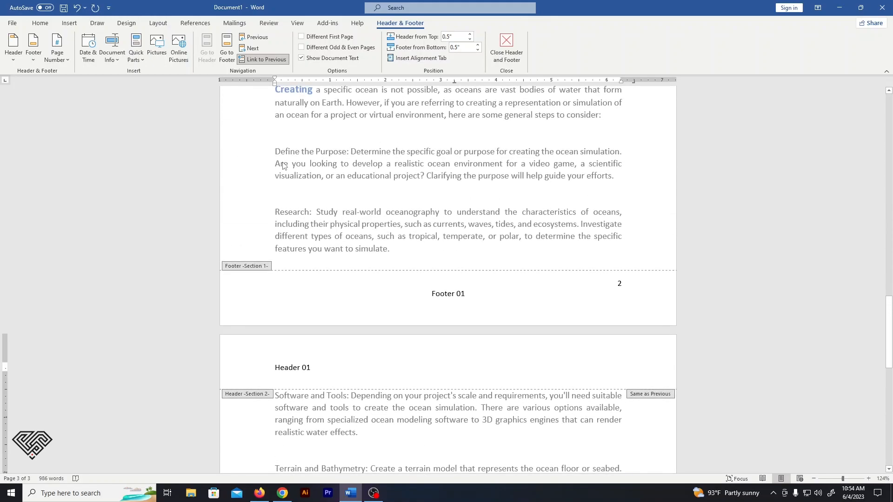
{"action": "scroll", "coordinate": [286, 340], "scroll_direction": "down", "scroll_amount": 2}
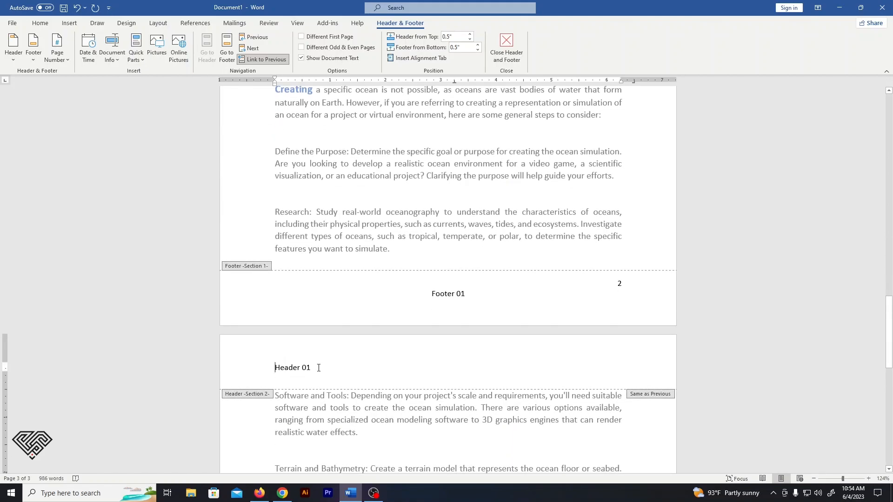
- Unlink the Section 2 header on page 3 from the previous section and change its text to "Header 02"
{"action": "left_click", "coordinate": [266, 60]}
{"action": "scroll", "coordinate": [383, 247], "scroll_direction": "down", "scroll_amount": 5}
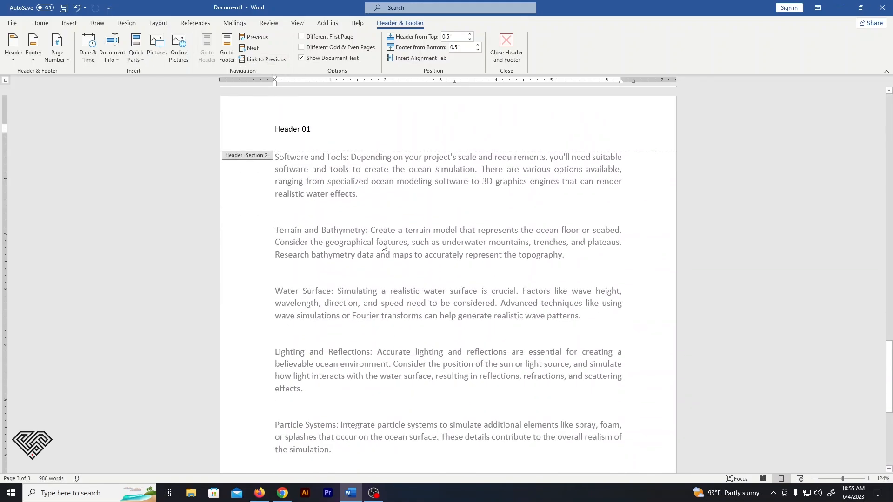
{"action": "scroll", "coordinate": [312, 181], "scroll_direction": "up", "scroll_amount": 1}
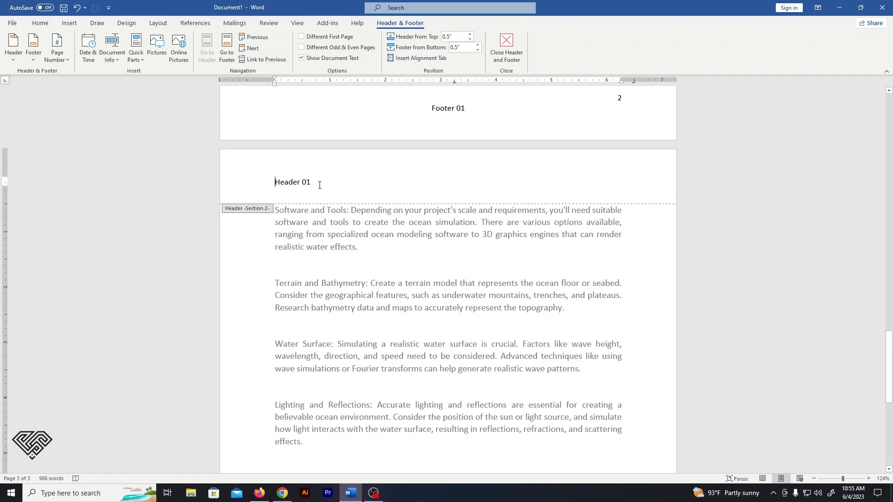
{"action": "key", "text": "shift+Left"}
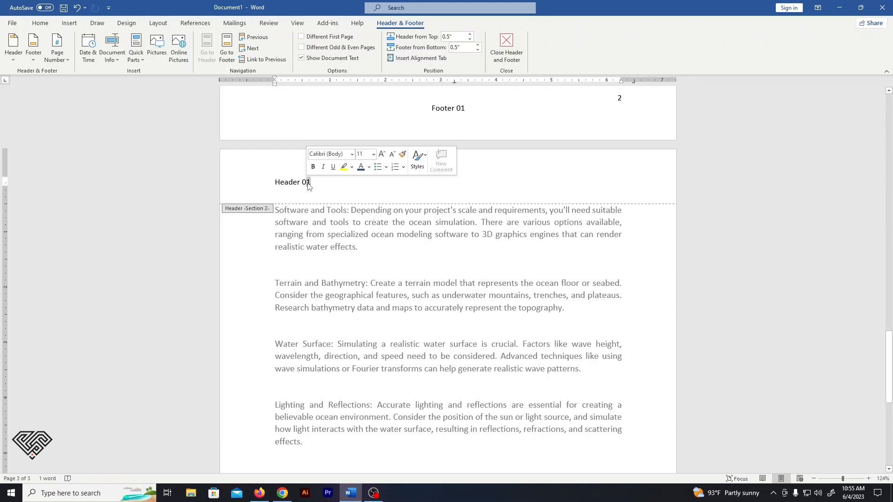
{"action": "type", "text": "2"}
- Format the "Header 02" text as 12 pt, bold and orange, and close header and footer editing
{"action": "triple_click", "coordinate": [277, 183]}
{"action": "left_click", "coordinate": [40, 23]}
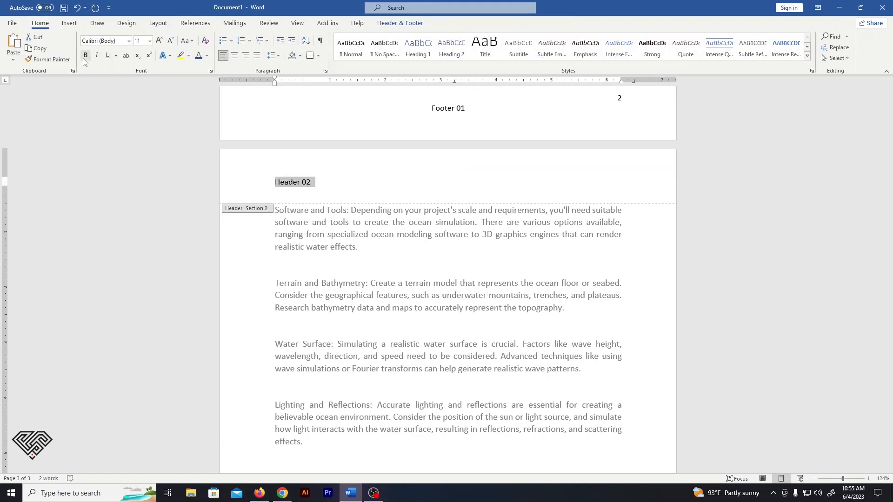
{"action": "left_click", "coordinate": [157, 41]}
{"action": "left_click", "coordinate": [85, 56]}
{"action": "left_click", "coordinate": [206, 56]}
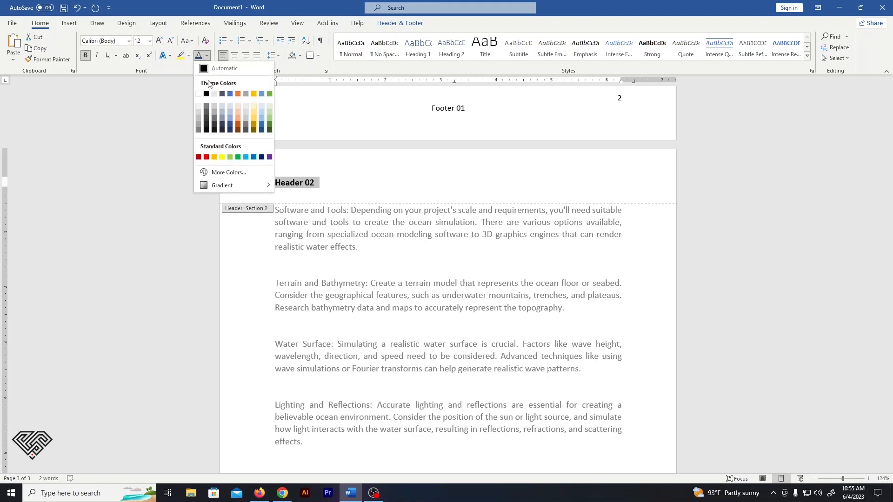
{"action": "left_click", "coordinate": [238, 96]}
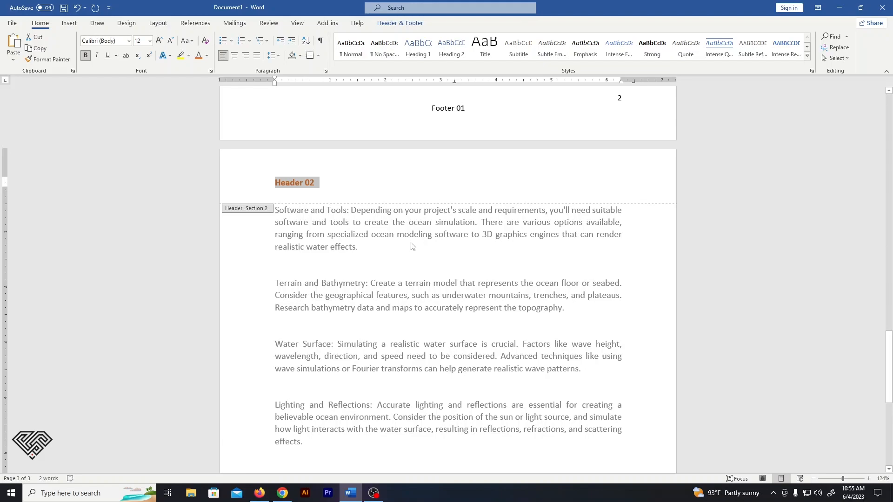
{"action": "left_click", "coordinate": [396, 24]}
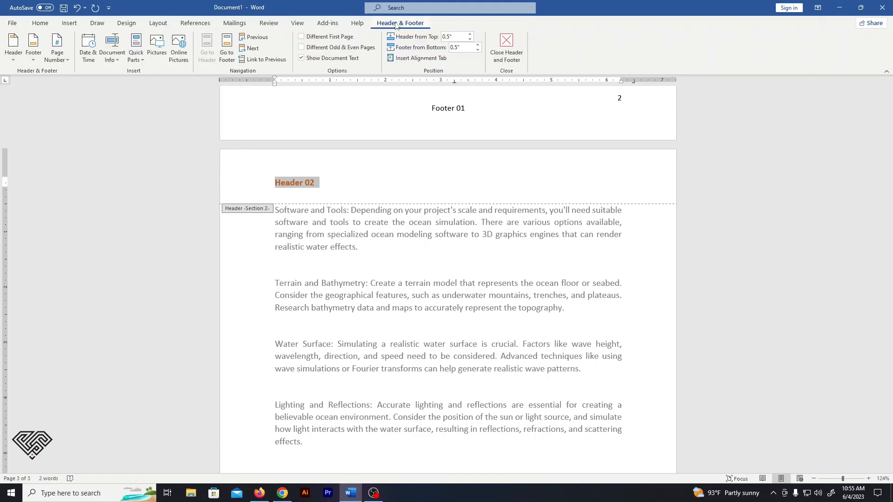
{"action": "left_click", "coordinate": [507, 46]}
- Compare the headers and footers of pages 2 and 3 across the section break
{"action": "scroll", "coordinate": [437, 268], "scroll_direction": "up", "scroll_amount": 10}
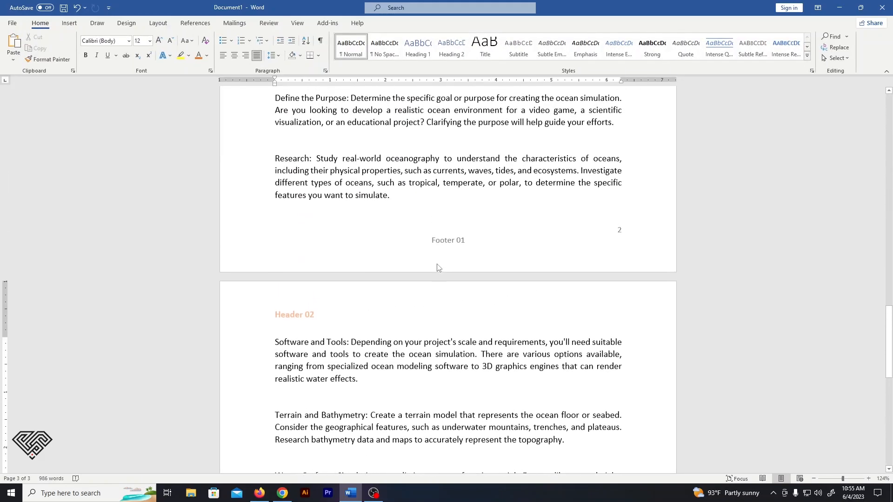
{"action": "scroll", "coordinate": [442, 251], "scroll_direction": "up", "scroll_amount": 4}
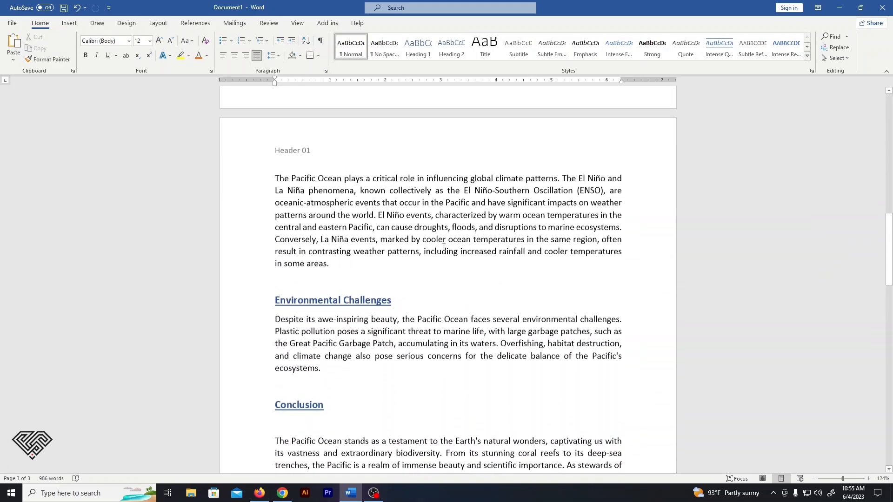
{"action": "scroll", "coordinate": [325, 220], "scroll_direction": "down", "scroll_amount": 2}
{"action": "scroll", "coordinate": [326, 223], "scroll_direction": "down", "scroll_amount": 12}
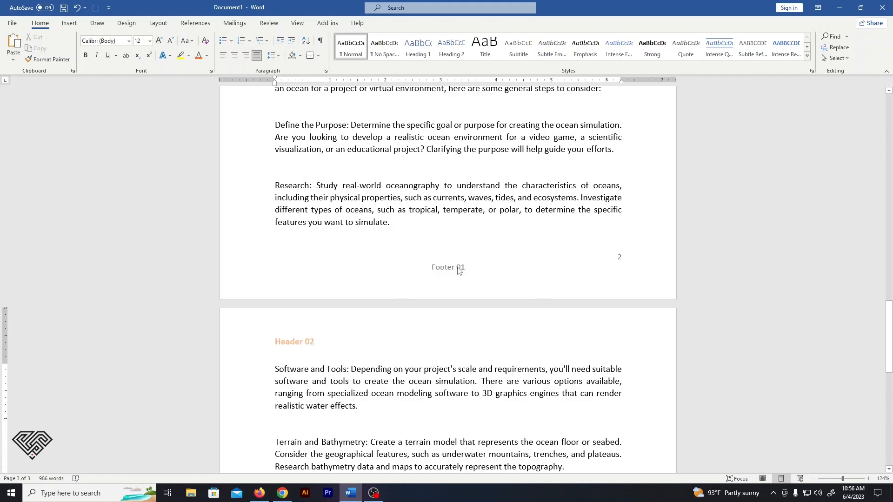
{"action": "scroll", "coordinate": [458, 271], "scroll_direction": "down", "scroll_amount": 10}
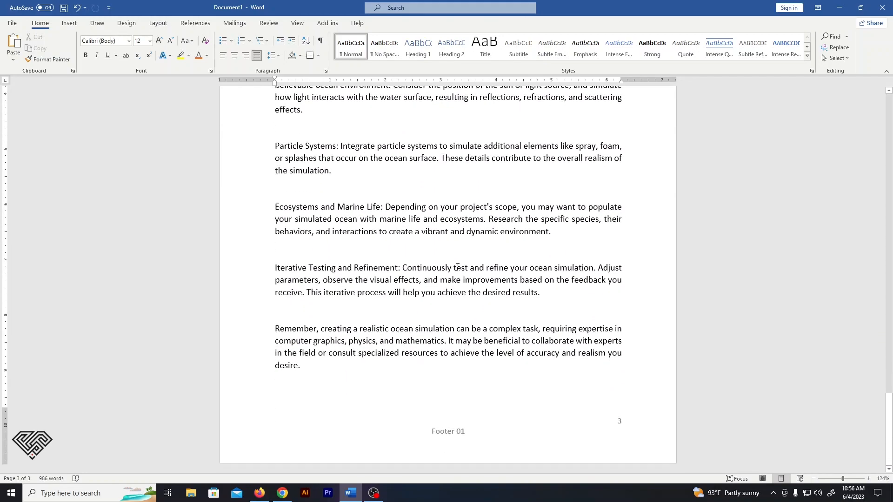
{"action": "scroll", "coordinate": [503, 405], "scroll_direction": "up", "scroll_amount": 7}
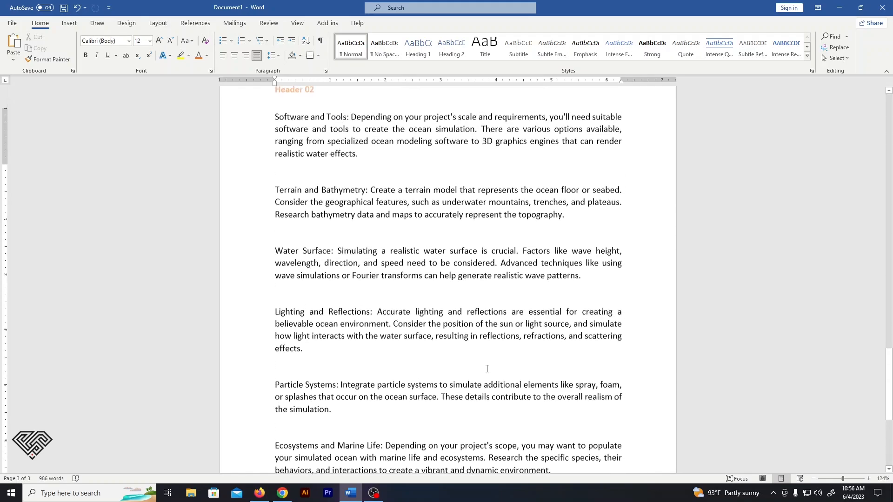
{"action": "scroll", "coordinate": [488, 359], "scroll_direction": "down", "scroll_amount": 7}
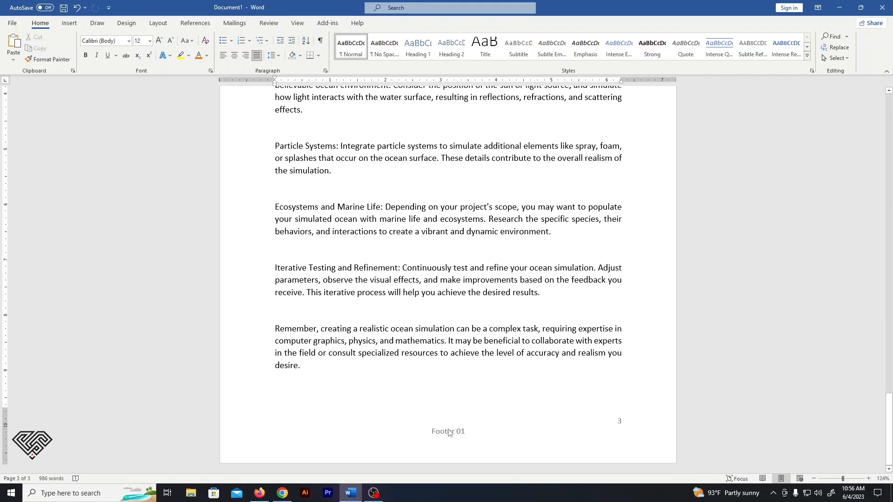
- Unlink the Section 2 footer on page 3 from the previous section and change its text to "Footer 02"
{"action": "double_click", "coordinate": [470, 431]}
{"action": "left_click_drag", "start_coordinate": [486, 436], "coordinate": [434, 440]}
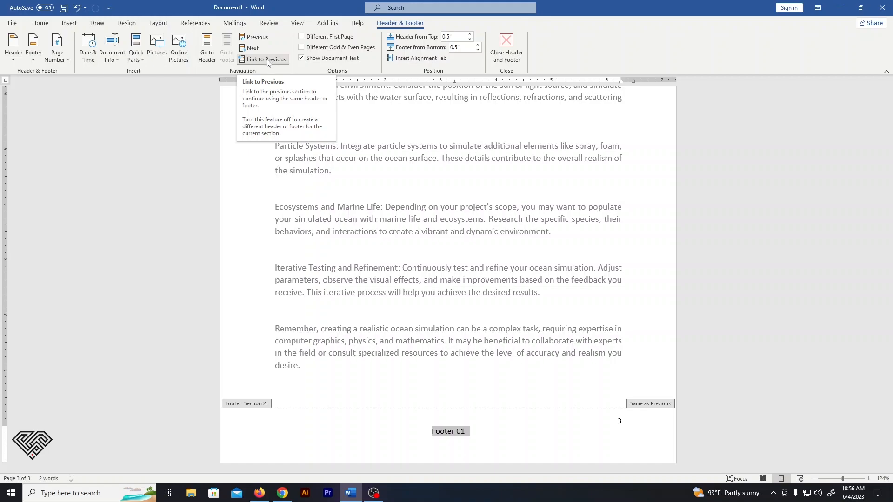
{"action": "left_click", "coordinate": [267, 60]}
{"action": "left_click_drag", "start_coordinate": [466, 432], "coordinate": [462, 435]}
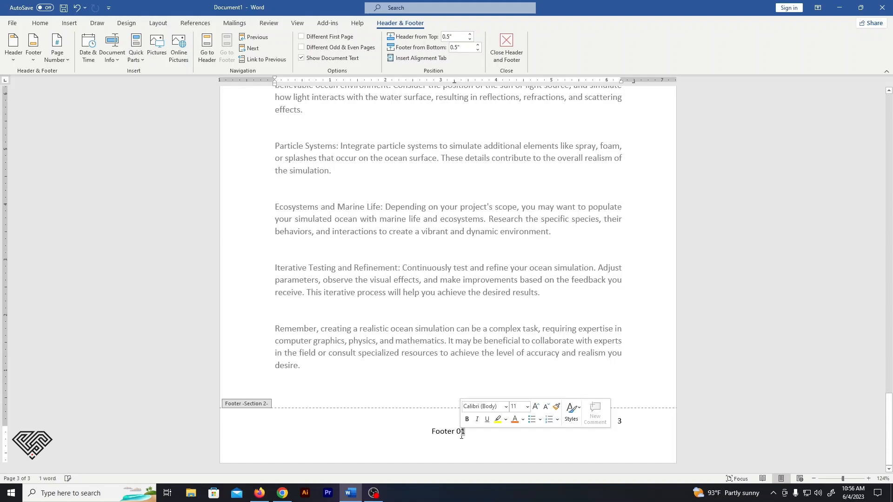
{"action": "type", "text": "2"}
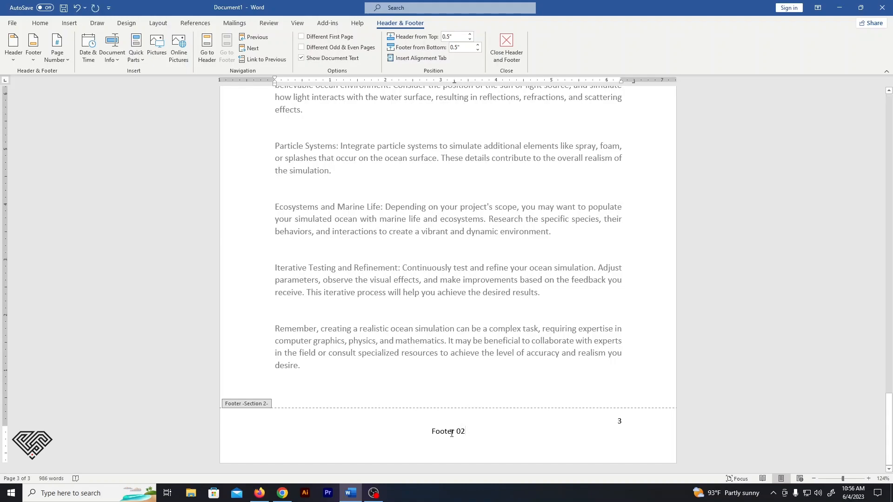
- Make the "Footer 02" text orange and bold, close footer editing, and check it against page 2's footer
{"action": "triple_click", "coordinate": [458, 432]}
{"action": "left_click", "coordinate": [40, 23]}
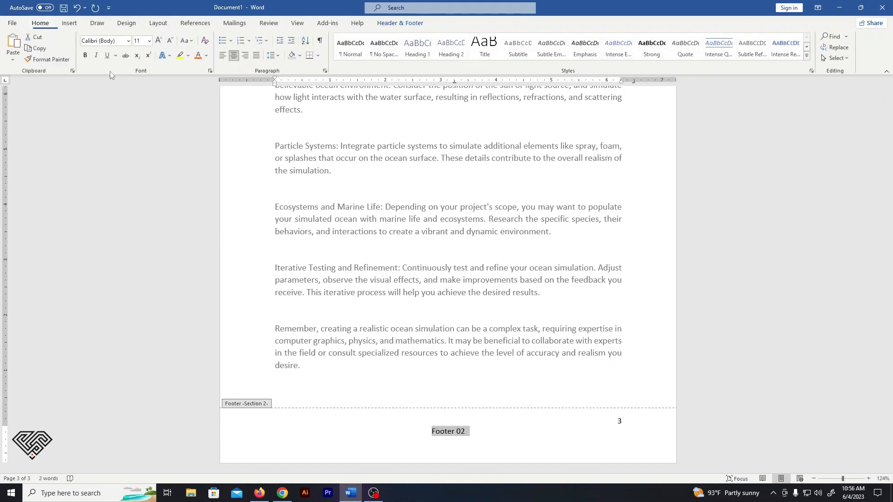
{"action": "left_click", "coordinate": [198, 55]}
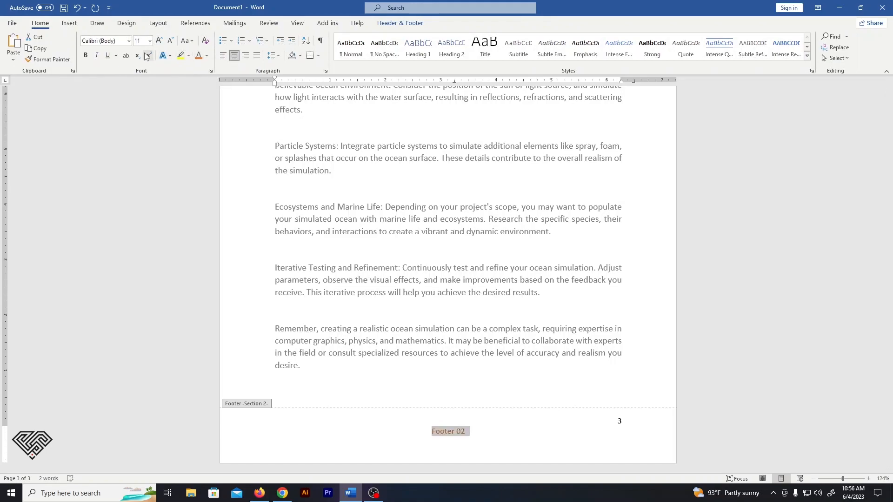
{"action": "left_click", "coordinate": [89, 57]}
{"action": "left_click", "coordinate": [412, 23]}
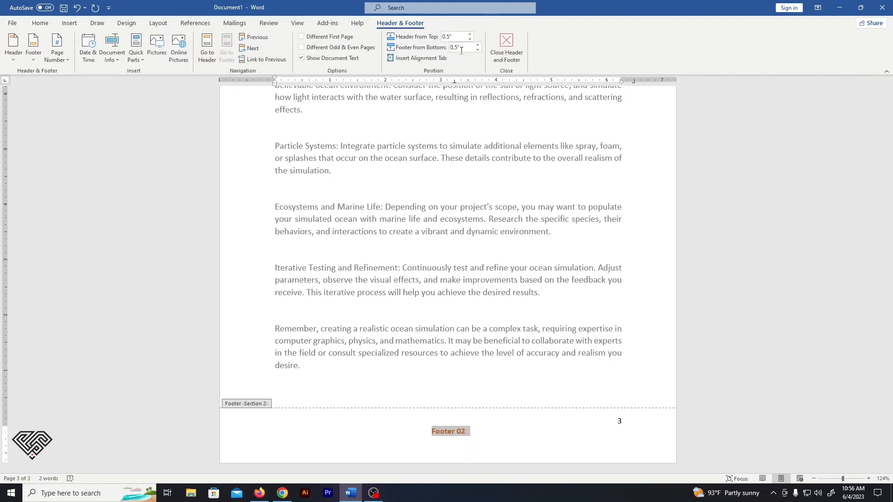
{"action": "left_click", "coordinate": [507, 49]}
{"action": "scroll", "coordinate": [529, 286], "scroll_direction": "up", "scroll_amount": 10}
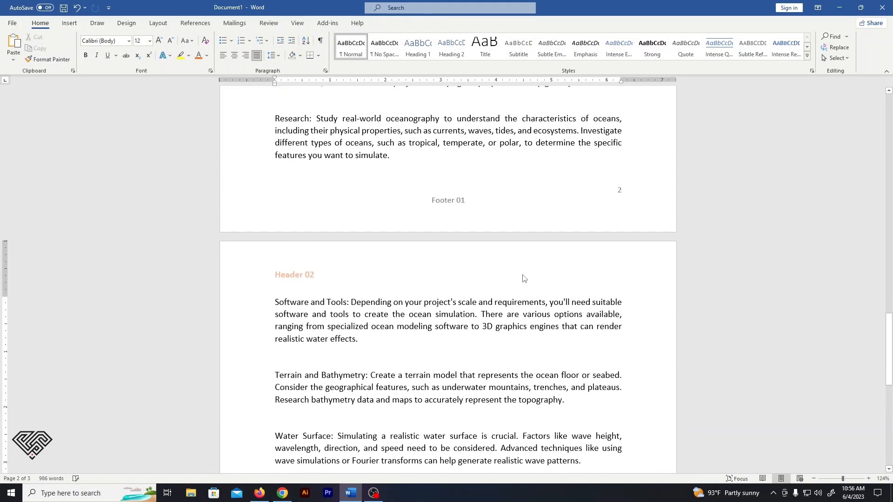
{"action": "scroll", "coordinate": [484, 221], "scroll_direction": "down", "scroll_amount": 10}
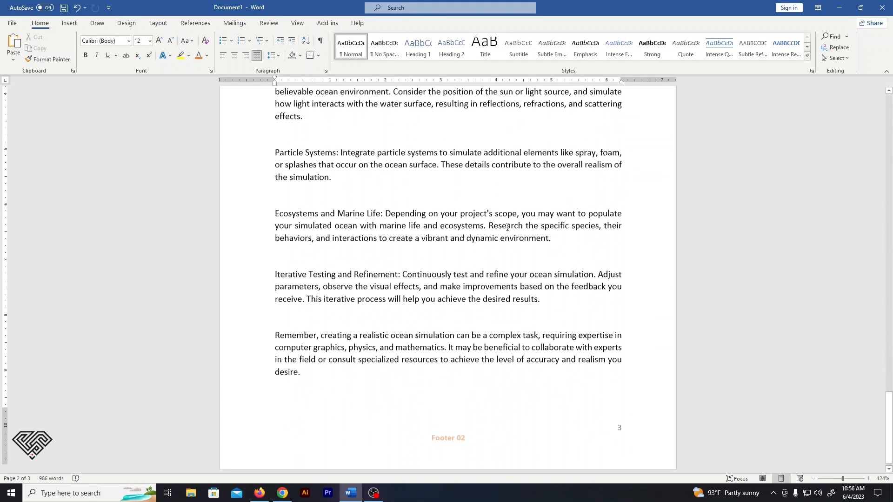
{"action": "scroll", "coordinate": [507, 227], "scroll_direction": "down", "scroll_amount": 1}
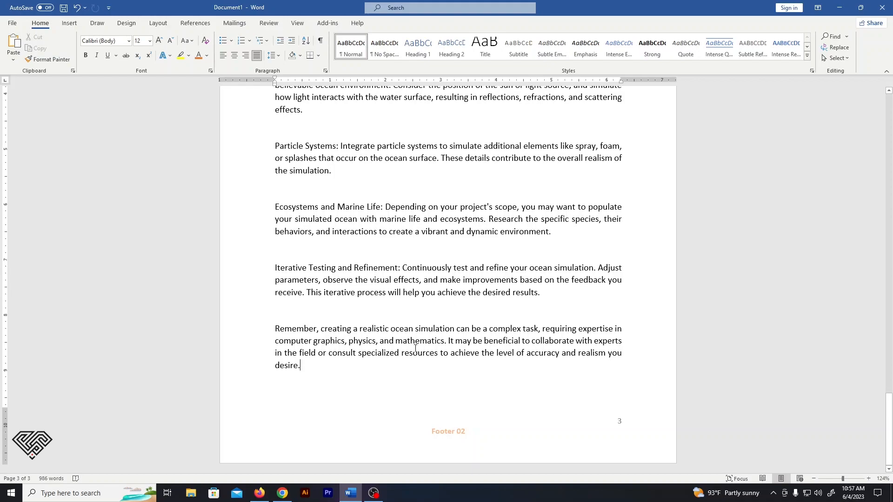
- Try a light green page color on the document, and reset the page color to No Color
{"action": "scroll", "coordinate": [371, 288], "scroll_direction": "up", "scroll_amount": 20}
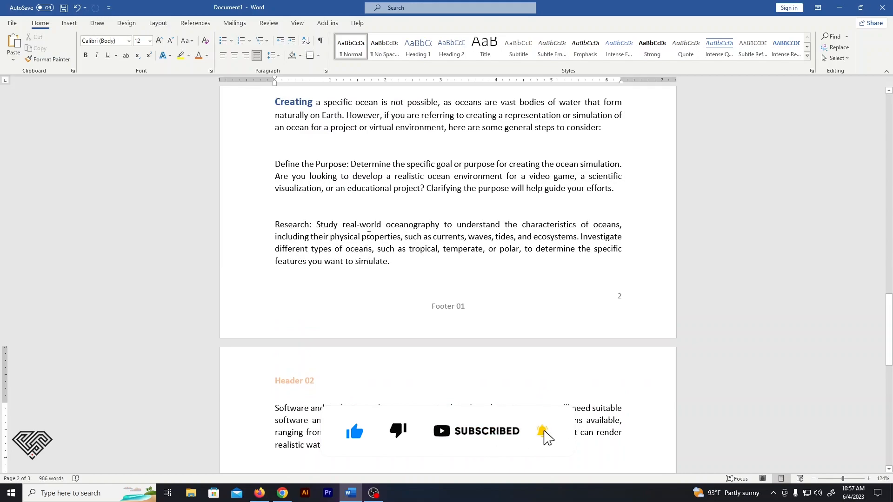
{"action": "left_click", "coordinate": [127, 23]}
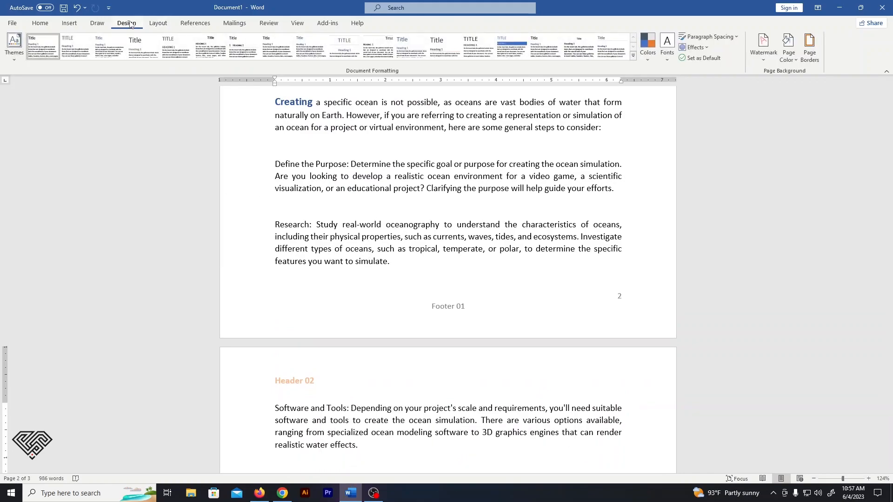
{"action": "left_click", "coordinate": [796, 60]}
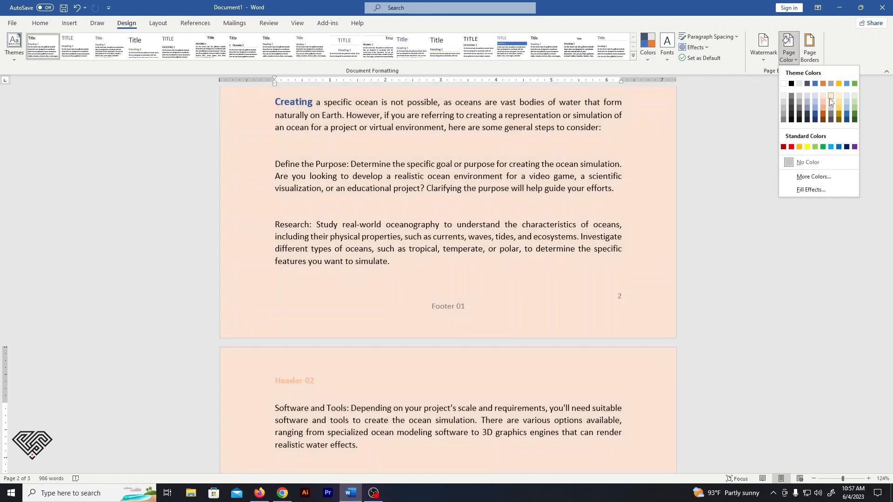
{"action": "left_click", "coordinate": [855, 96]}
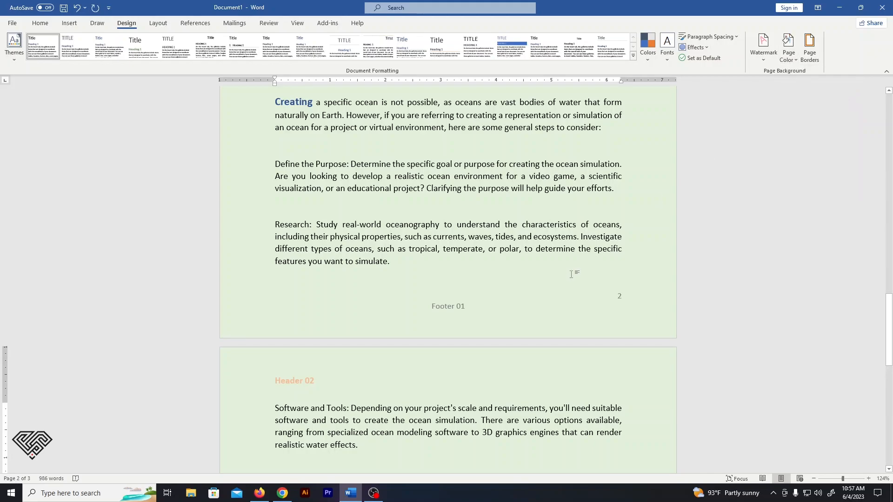
{"action": "scroll", "coordinate": [571, 274], "scroll_direction": "up", "scroll_amount": 15}
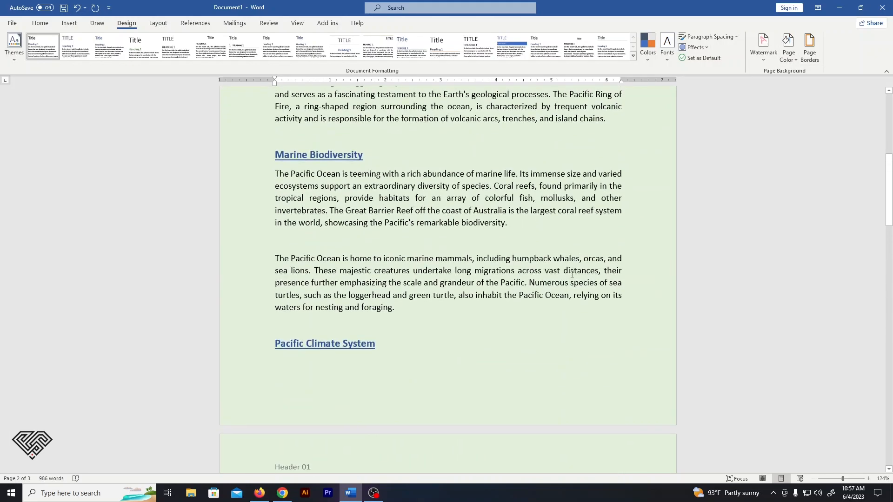
{"action": "scroll", "coordinate": [572, 274], "scroll_direction": "up", "scroll_amount": 2}
{"action": "left_click", "coordinate": [788, 47]}
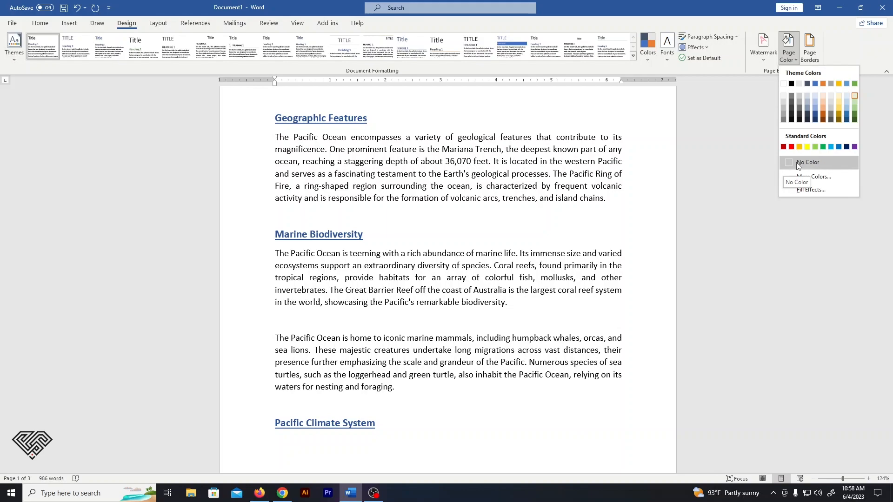
{"action": "left_click", "coordinate": [798, 162]}
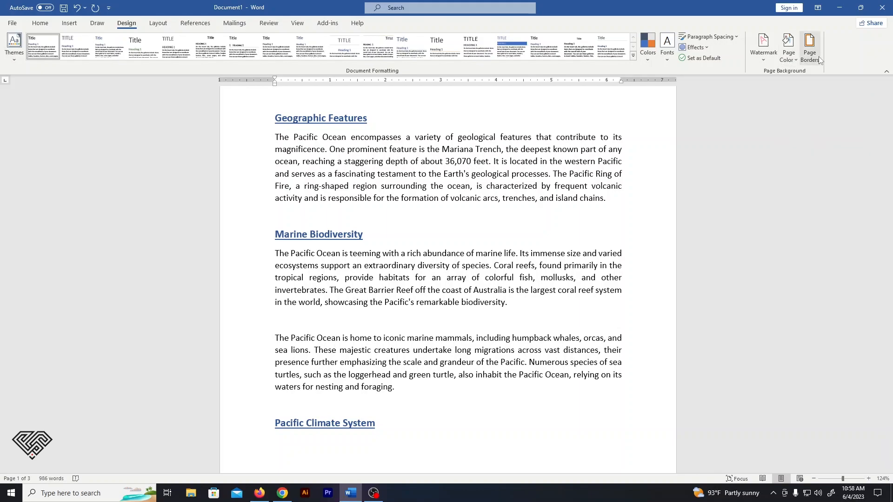
- Open the page border settings, try the Box, Shadow, 3-D and Custom settings, and choose Box
{"action": "scroll", "coordinate": [600, 235], "scroll_direction": "up", "scroll_amount": 5}
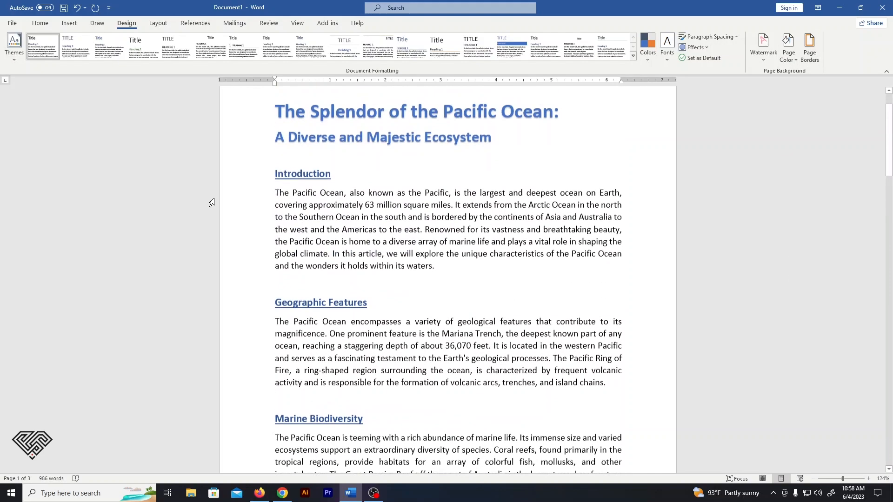
{"action": "scroll", "coordinate": [593, 276], "scroll_direction": "up", "scroll_amount": 1}
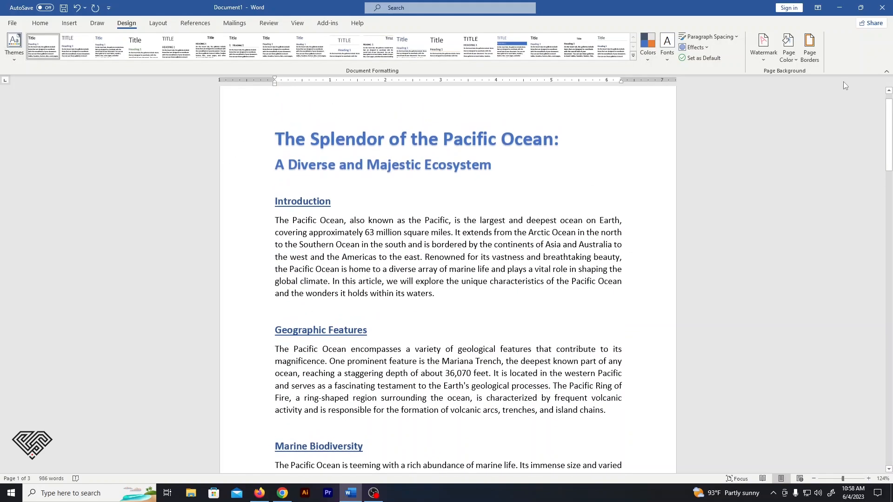
{"action": "left_click", "coordinate": [806, 57]}
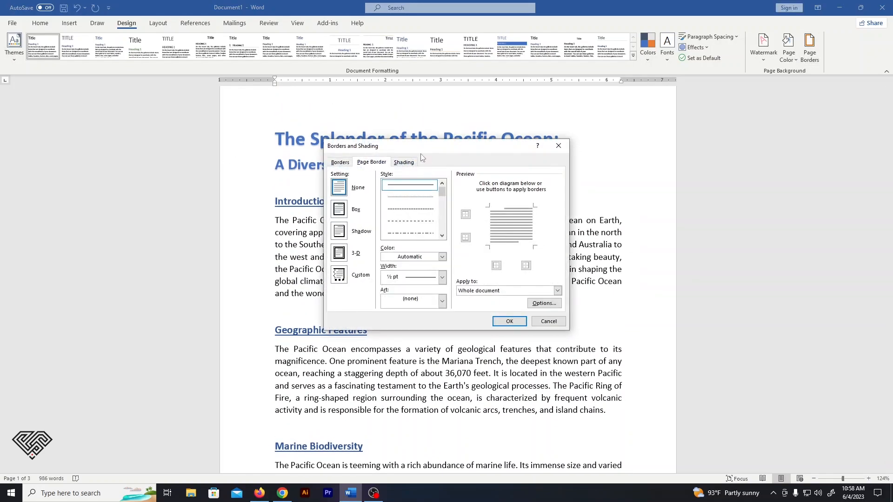
{"action": "left_click_drag", "start_coordinate": [417, 146], "coordinate": [602, 102]}
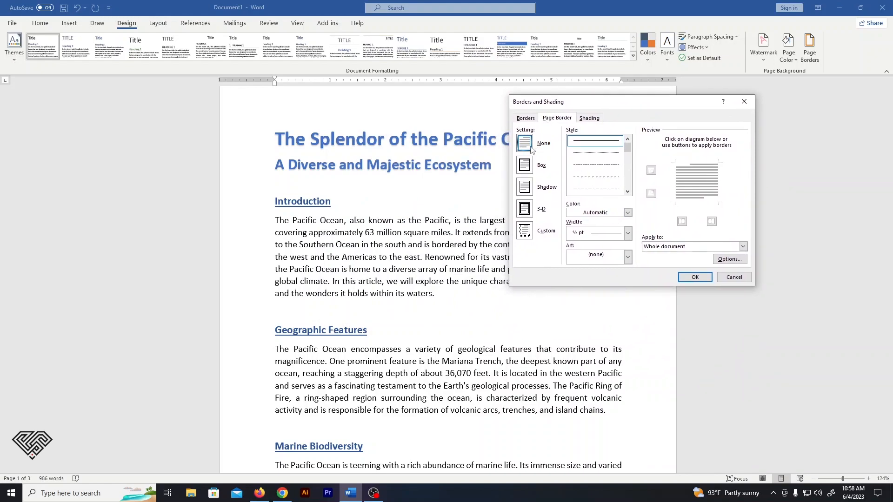
{"action": "left_click", "coordinate": [528, 168]}
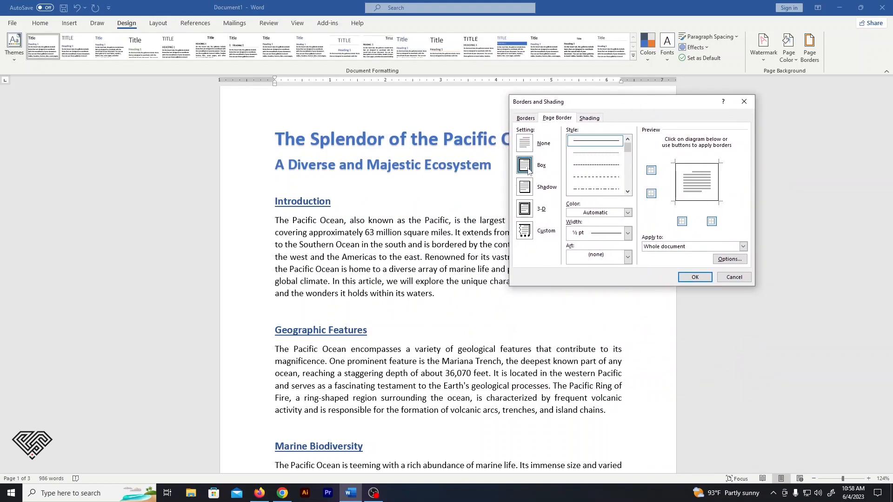
{"action": "left_click", "coordinate": [526, 188]}
{"action": "left_click", "coordinate": [526, 210]}
{"action": "left_click", "coordinate": [524, 230]}
{"action": "left_click", "coordinate": [524, 167]}
- Try several line styles for the box page border and choose the dashed line
{"action": "scroll", "coordinate": [603, 168], "scroll_direction": "down", "scroll_amount": 2}
{"action": "left_click", "coordinate": [603, 167]}
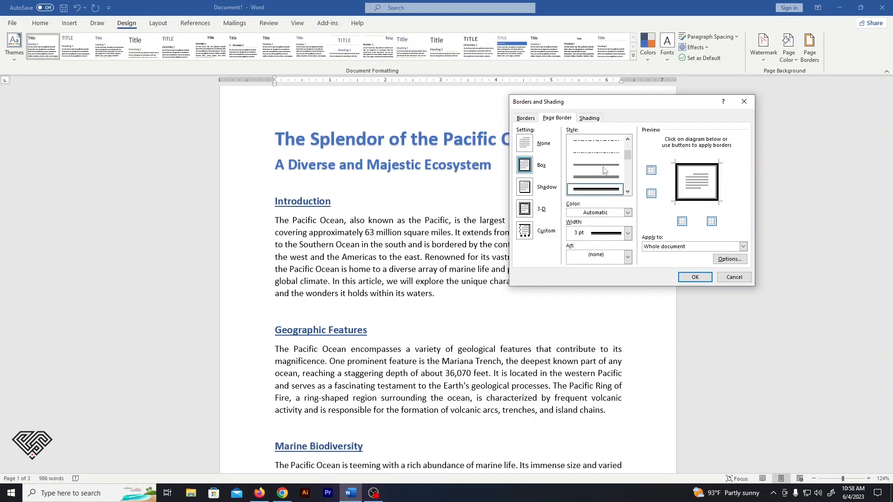
{"action": "scroll", "coordinate": [597, 157], "scroll_direction": "up", "scroll_amount": 2}
{"action": "left_click", "coordinate": [595, 149]}
{"action": "left_click", "coordinate": [593, 165]}
{"action": "left_click", "coordinate": [592, 179]}
{"action": "scroll", "coordinate": [593, 180], "scroll_direction": "down", "scroll_amount": 3}
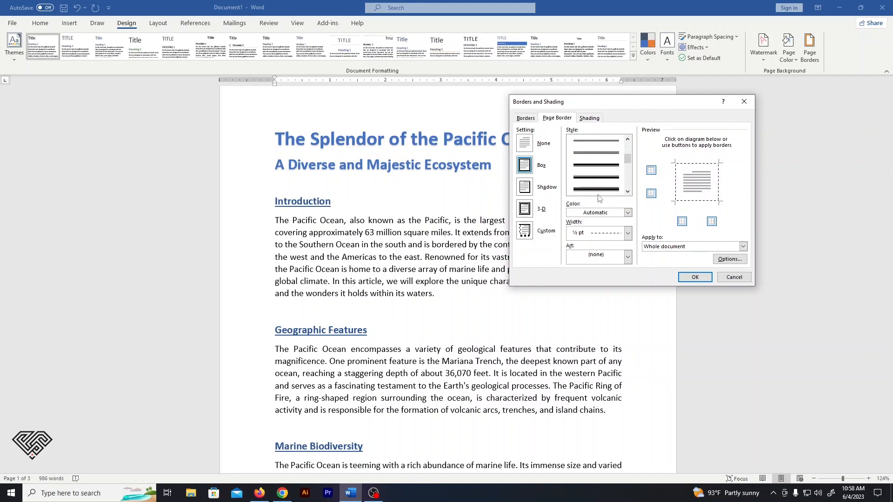
- Set the dashed page border to blue with a 3 pt width, and look through the art border designs
{"action": "left_click", "coordinate": [628, 213]}
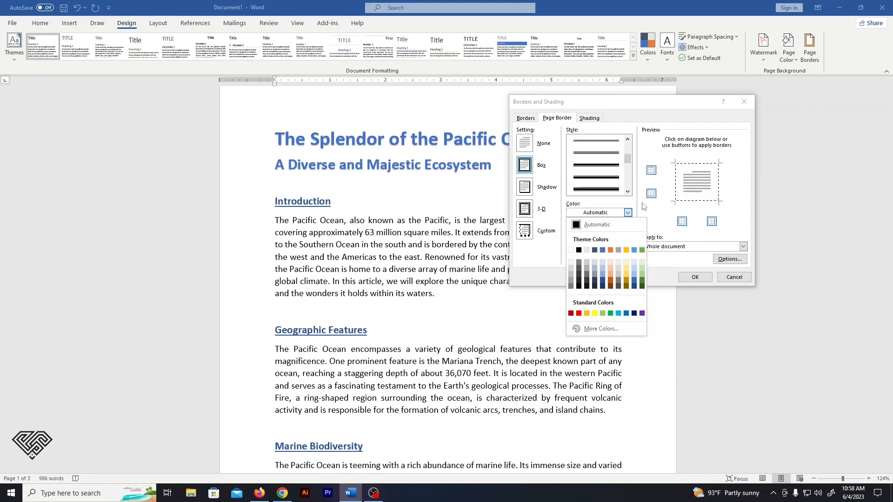
{"action": "left_click", "coordinate": [604, 249]}
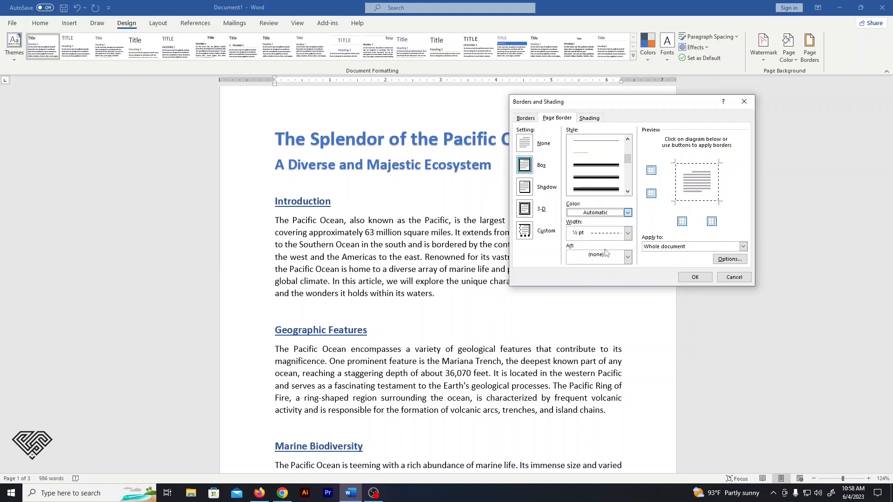
{"action": "left_click", "coordinate": [628, 233]}
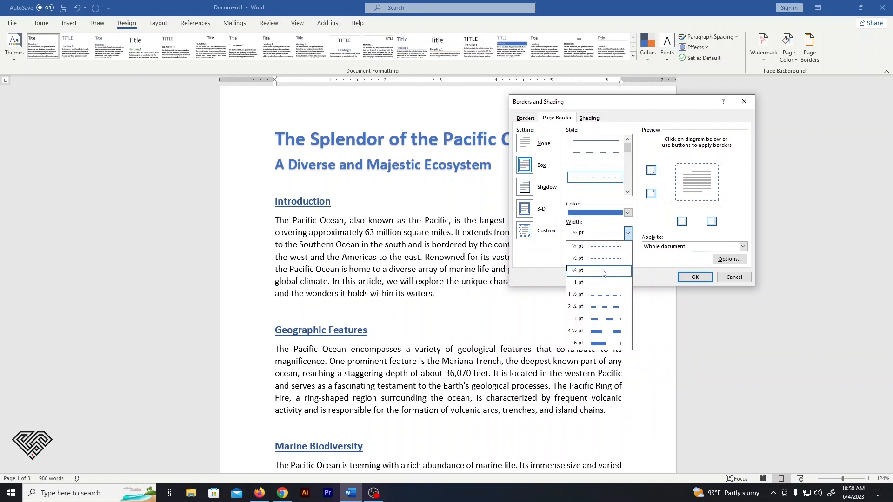
{"action": "left_click", "coordinate": [582, 319]}
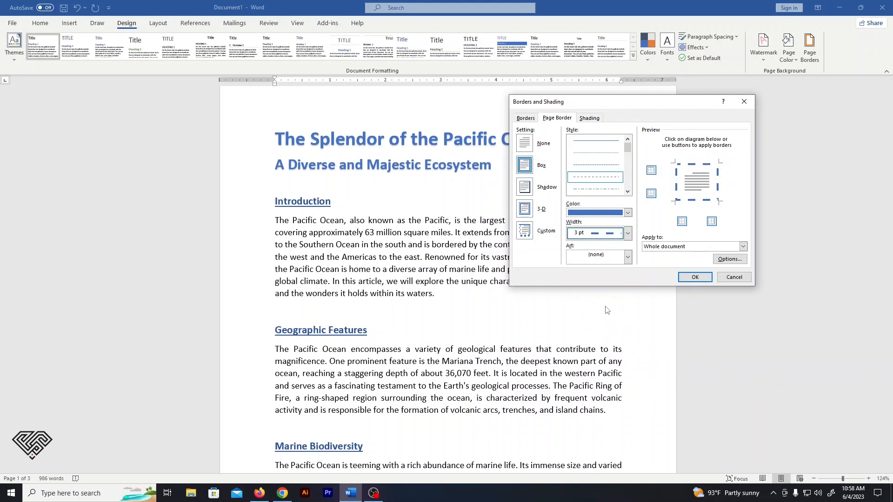
{"action": "left_click", "coordinate": [627, 256]}
{"action": "scroll", "coordinate": [611, 286], "scroll_direction": "down", "scroll_amount": 10}
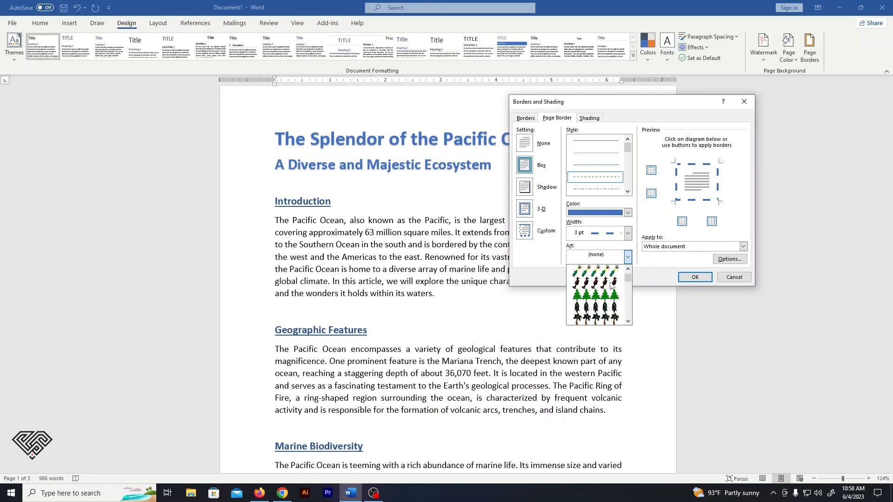
{"action": "scroll", "coordinate": [610, 282], "scroll_direction": "down", "scroll_amount": 1}
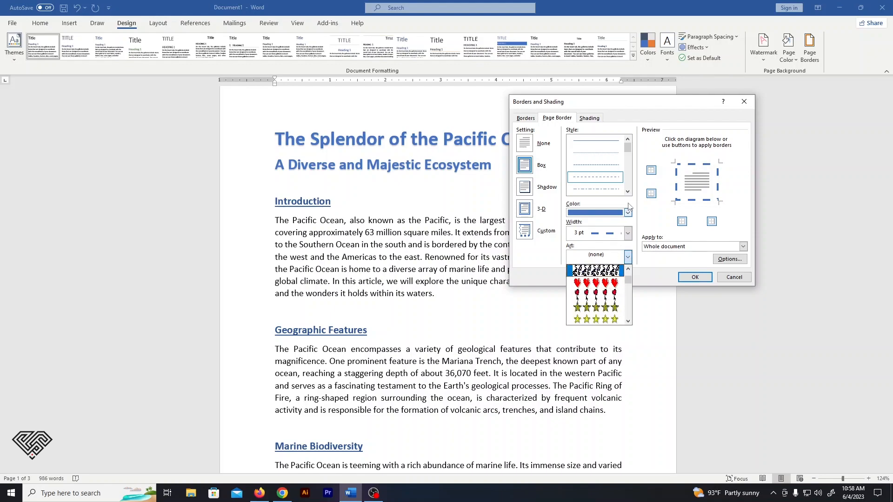
{"action": "left_click", "coordinate": [666, 252]}
- Apply the dashed blue page border to the whole document and check it on every page
{"action": "left_click", "coordinate": [666, 250]}
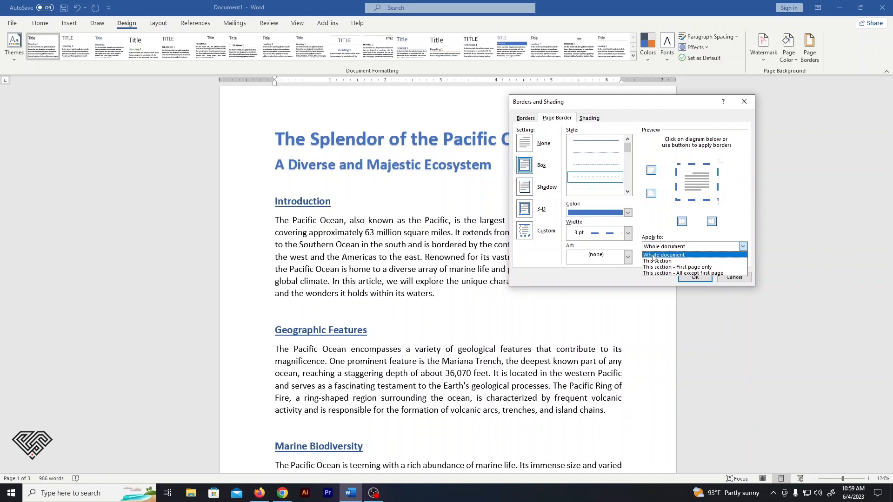
{"action": "left_click", "coordinate": [678, 256]}
{"action": "left_click", "coordinate": [695, 277]}
{"action": "scroll", "coordinate": [544, 316], "scroll_direction": "down", "scroll_amount": 15}
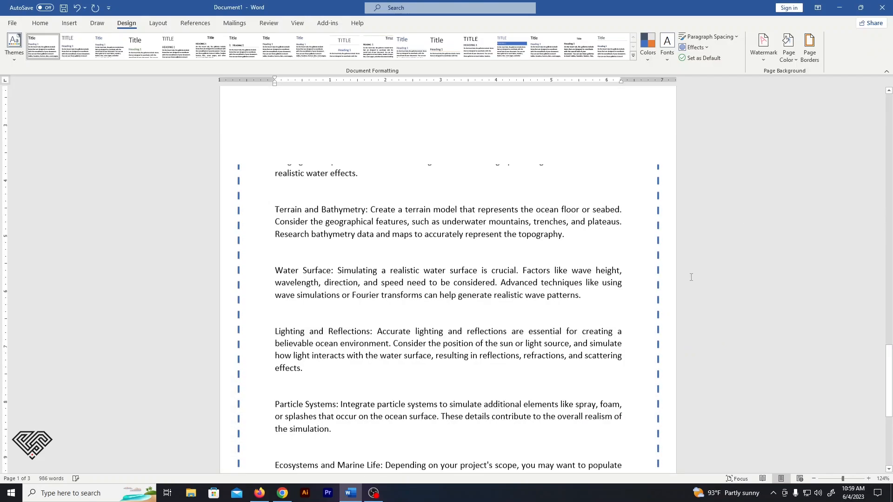
{"action": "scroll", "coordinate": [544, 316], "scroll_direction": "up", "scroll_amount": 10}
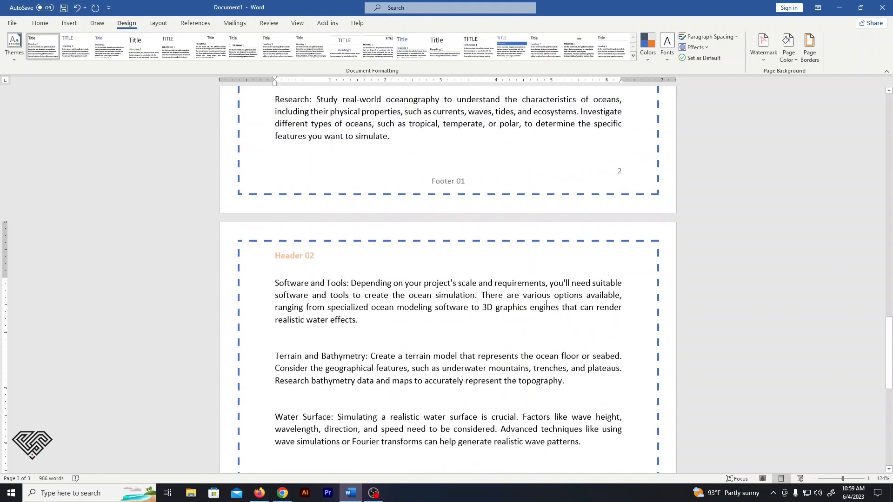
{"action": "scroll", "coordinate": [547, 308], "scroll_direction": "up", "scroll_amount": 12}
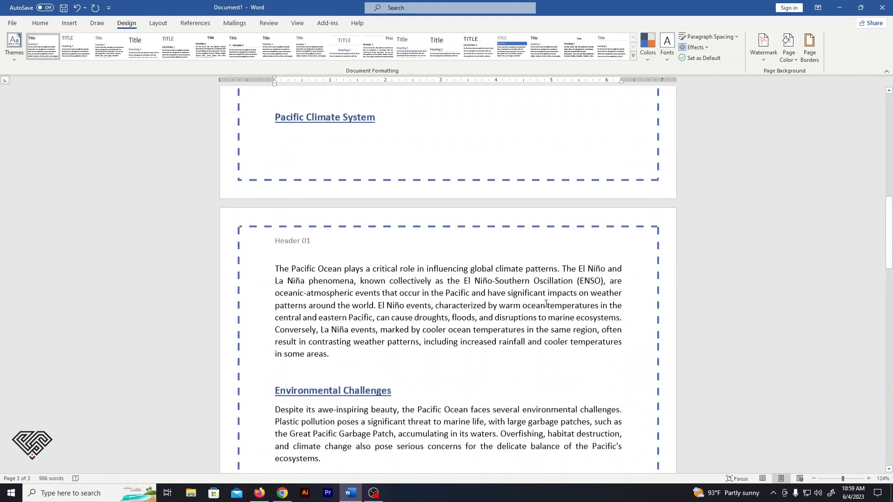
{"action": "scroll", "coordinate": [546, 304], "scroll_direction": "up", "scroll_amount": 12}
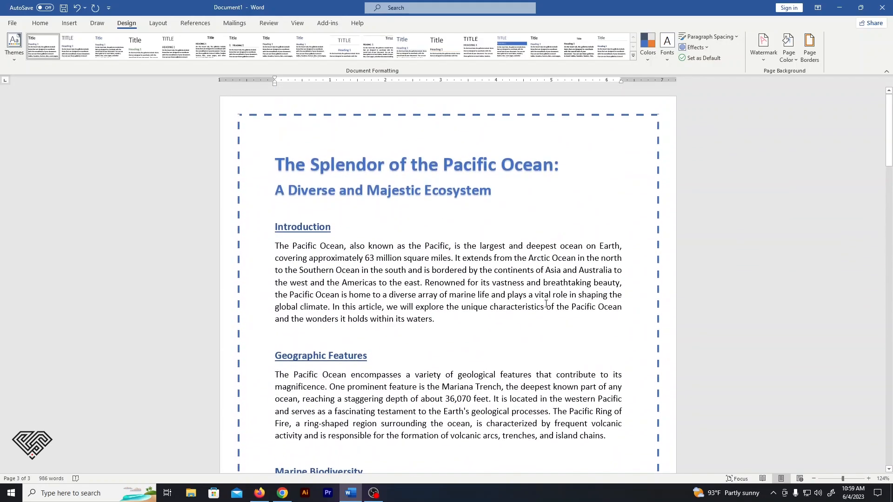
- Set the page border of the whole document to None and check the pages
{"action": "left_click", "coordinate": [810, 46]}
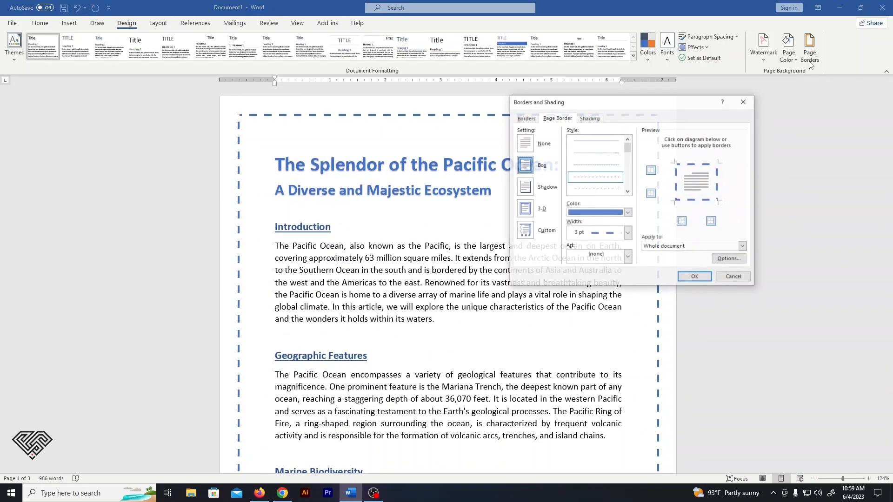
{"action": "left_click", "coordinate": [530, 146]}
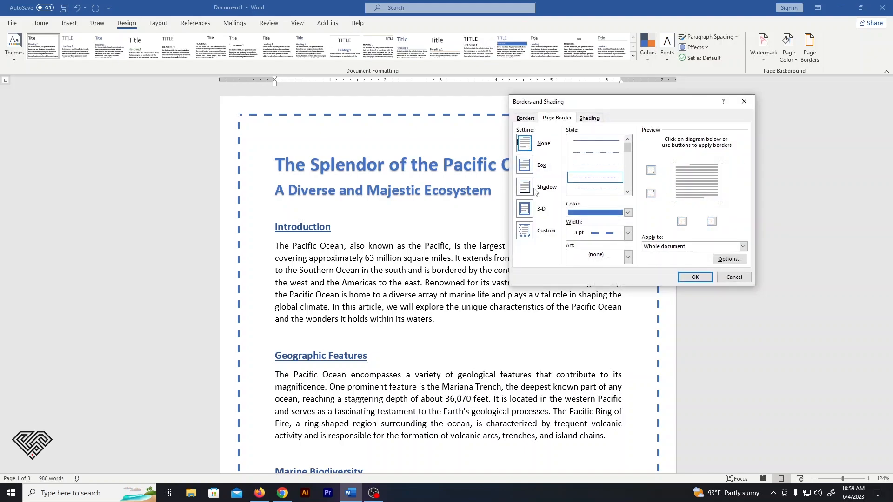
{"action": "left_click", "coordinate": [692, 276]}
{"action": "scroll", "coordinate": [458, 235], "scroll_direction": "up", "scroll_amount": 8}
{"action": "scroll", "coordinate": [458, 239], "scroll_direction": "up", "scroll_amount": 15}
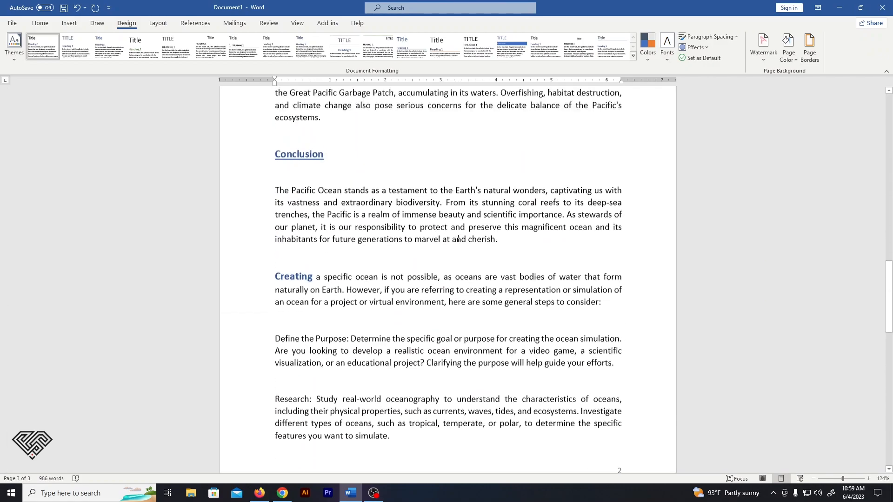
{"action": "scroll", "coordinate": [458, 238], "scroll_direction": "up", "scroll_amount": 7}
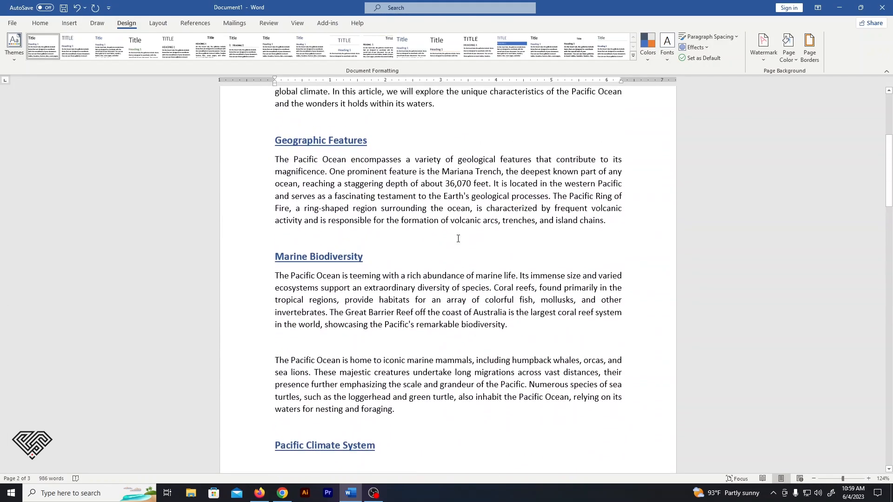
- Look through the preset watermarks, and open the custom watermark settings with the picture watermark option selected
{"action": "left_click", "coordinate": [762, 51]}
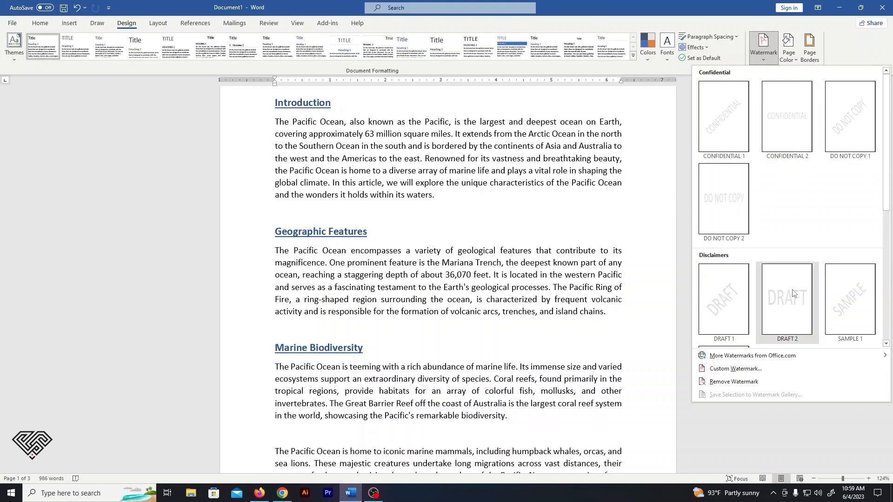
{"action": "scroll", "coordinate": [794, 291], "scroll_direction": "down", "scroll_amount": 5}
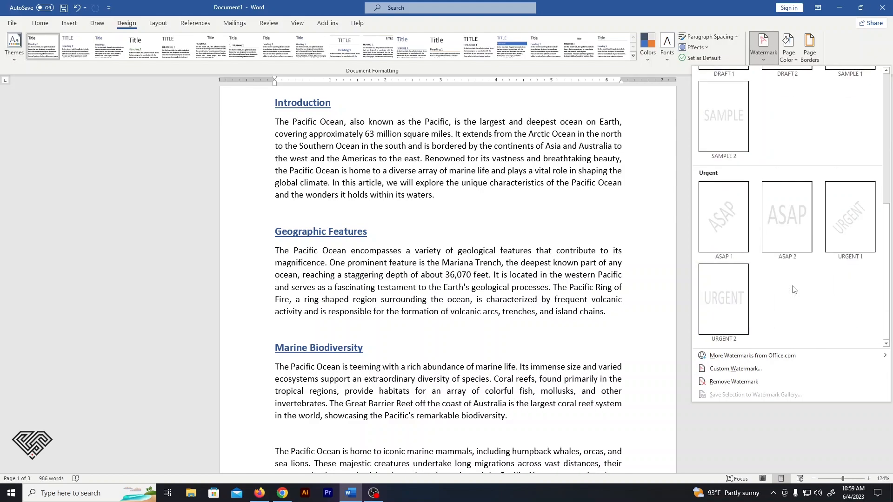
{"action": "left_click", "coordinate": [727, 375]}
{"action": "left_click_drag", "start_coordinate": [454, 170], "coordinate": [710, 118]}
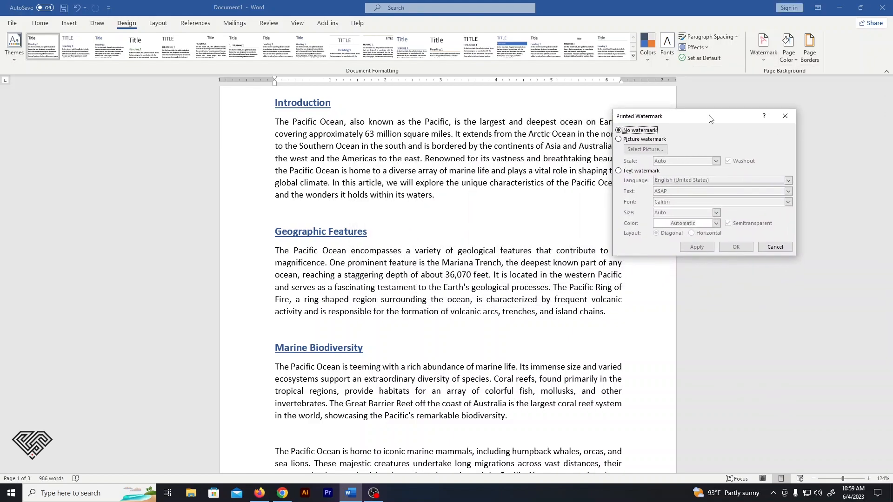
{"action": "left_click", "coordinate": [647, 140]}
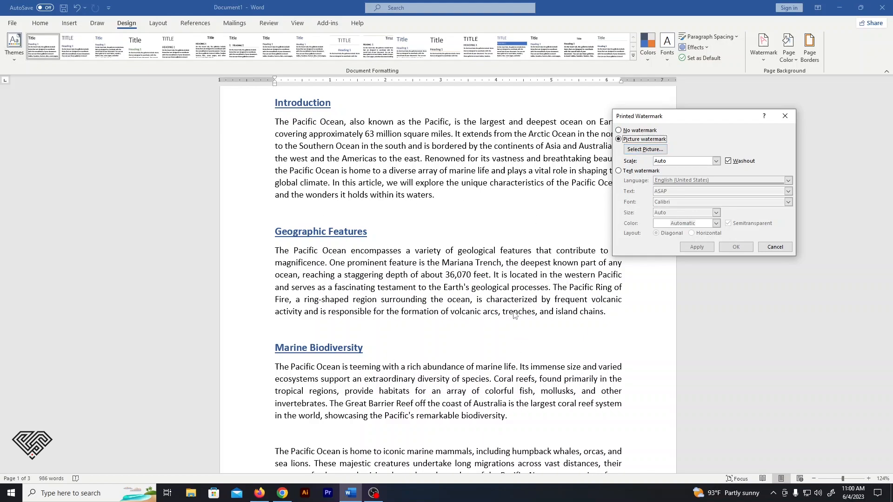
- Switch to a text watermark reading "Microsoft" in the Century font
{"action": "left_click", "coordinate": [637, 171]}
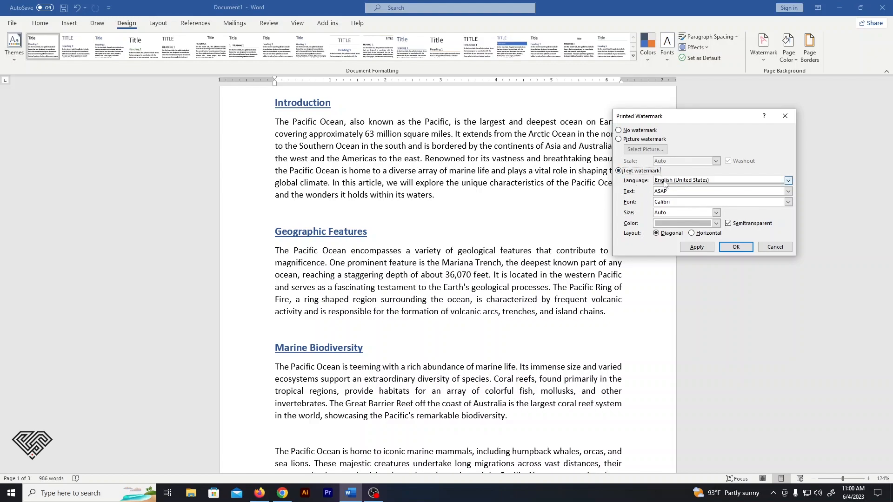
{"action": "left_click", "coordinate": [674, 191]}
{"action": "type", "text": "Microsoft"}
{"action": "left_click", "coordinate": [788, 202]}
{"action": "scroll", "coordinate": [688, 220], "scroll_direction": "down", "scroll_amount": 3}
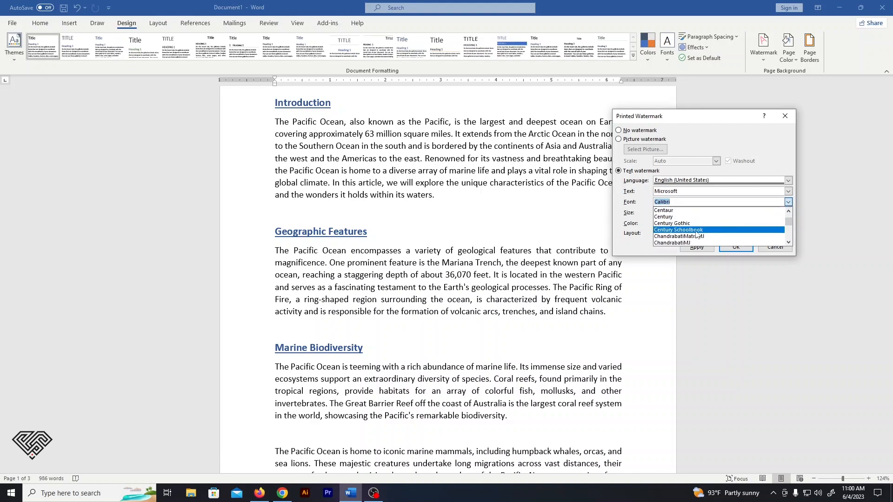
{"action": "left_click", "coordinate": [688, 219]}
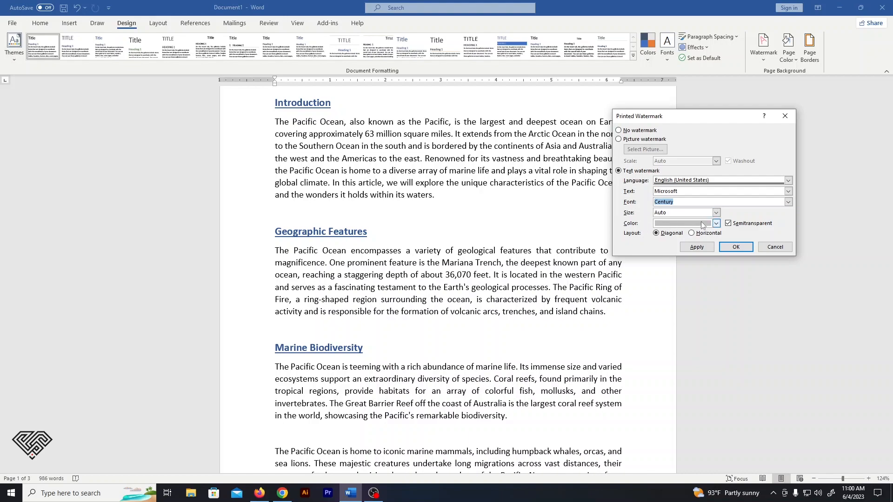
- Apply the semitransparent diagonal "Microsoft" watermark in a light blue-gray color, and check it on every page
{"action": "left_click", "coordinate": [718, 225]}
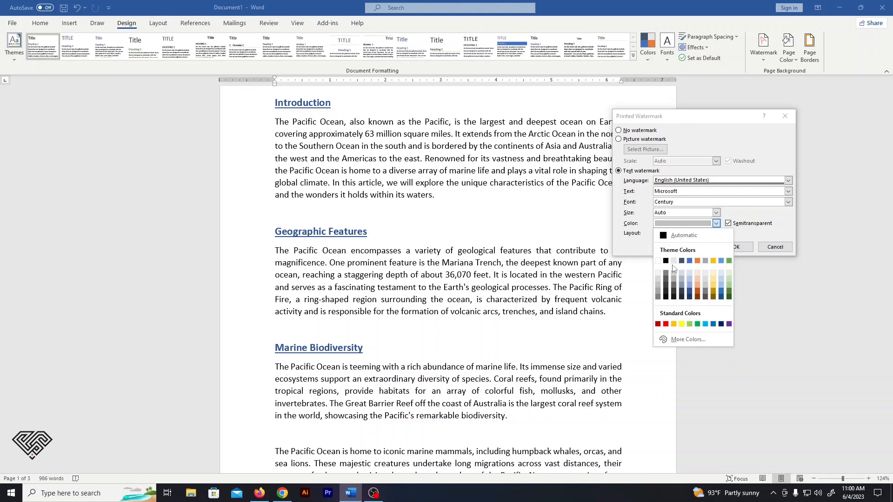
{"action": "left_click", "coordinate": [686, 272]}
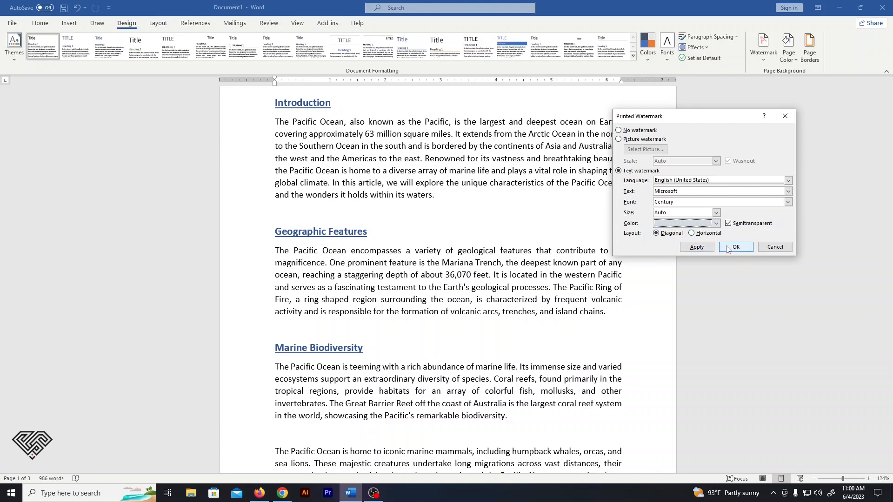
{"action": "left_click", "coordinate": [710, 249]}
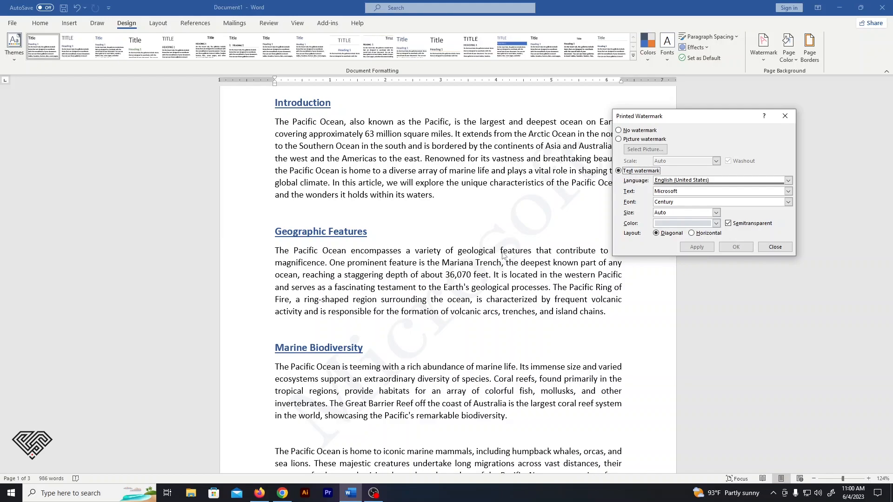
{"action": "left_click", "coordinate": [781, 249]}
{"action": "scroll", "coordinate": [558, 270], "scroll_direction": "down", "scroll_amount": 15}
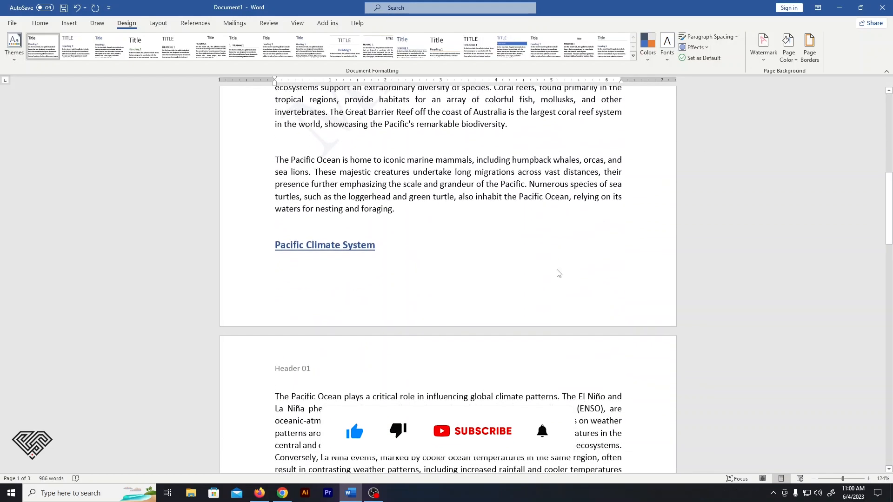
{"action": "scroll", "coordinate": [558, 269], "scroll_direction": "down", "scroll_amount": 5}
{"action": "scroll", "coordinate": [386, 309], "scroll_direction": "down", "scroll_amount": 7}
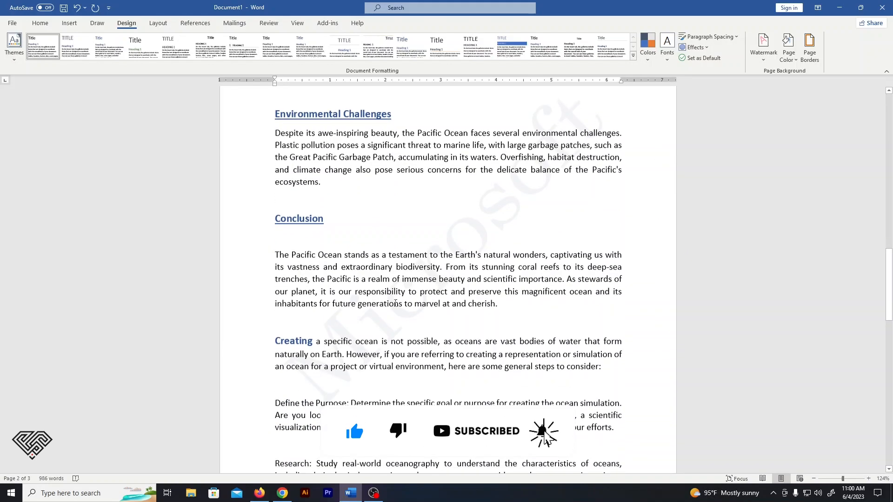
{"action": "scroll", "coordinate": [387, 309], "scroll_direction": "down", "scroll_amount": 10}
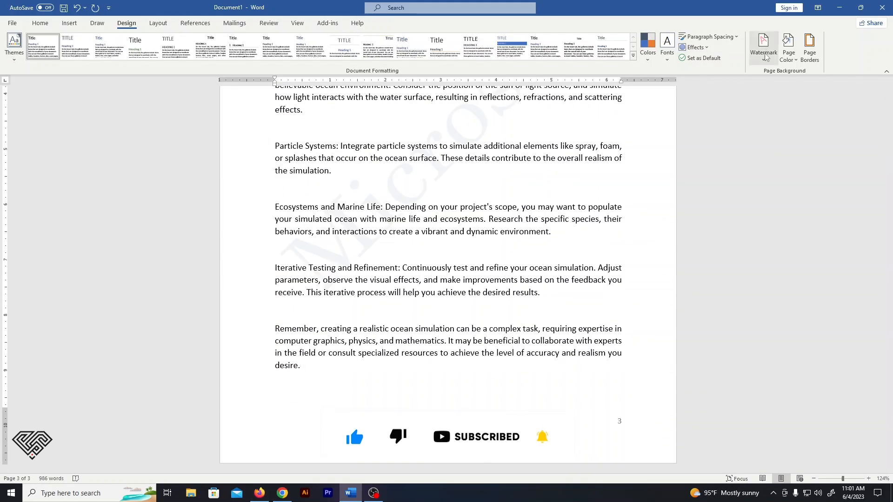
- Remove the "Microsoft" watermark from the document and check the last page
{"action": "left_click", "coordinate": [764, 60]}
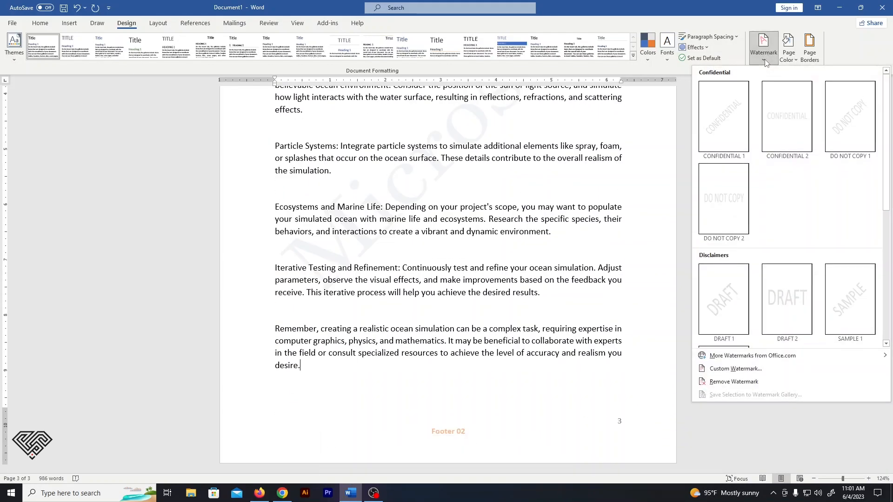
{"action": "left_click", "coordinate": [763, 382]}
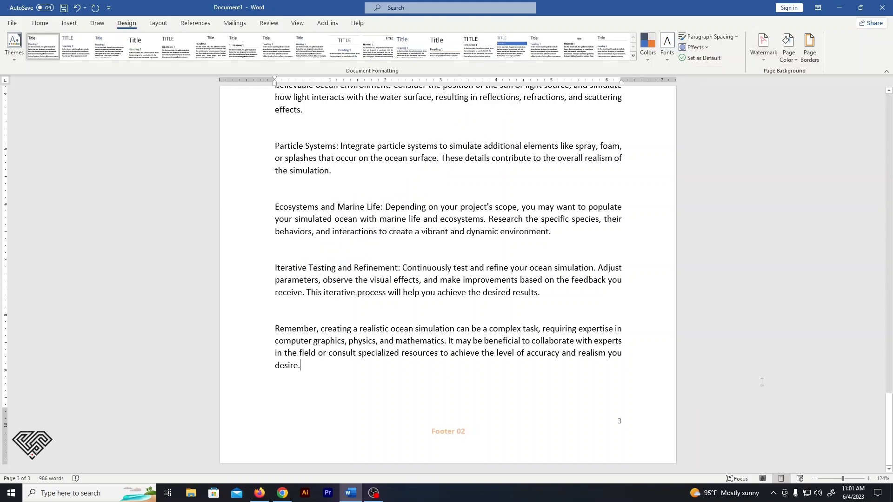
{"action": "scroll", "coordinate": [525, 292], "scroll_direction": "up", "scroll_amount": 2}
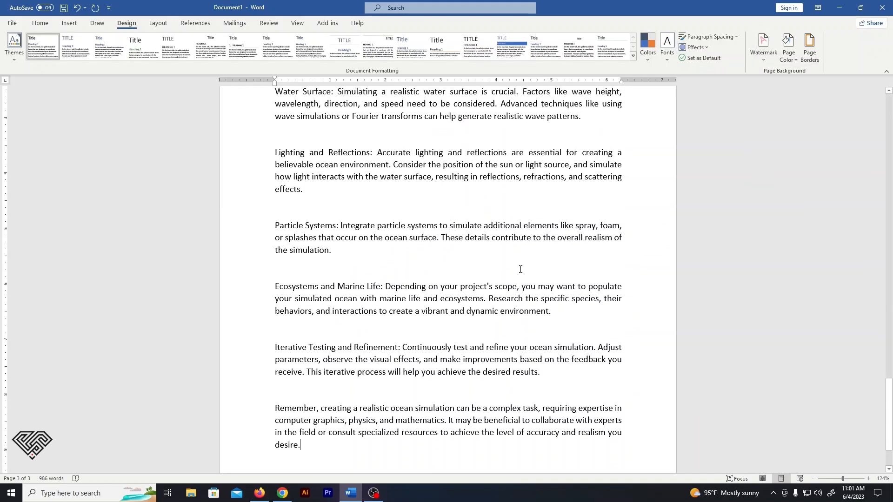